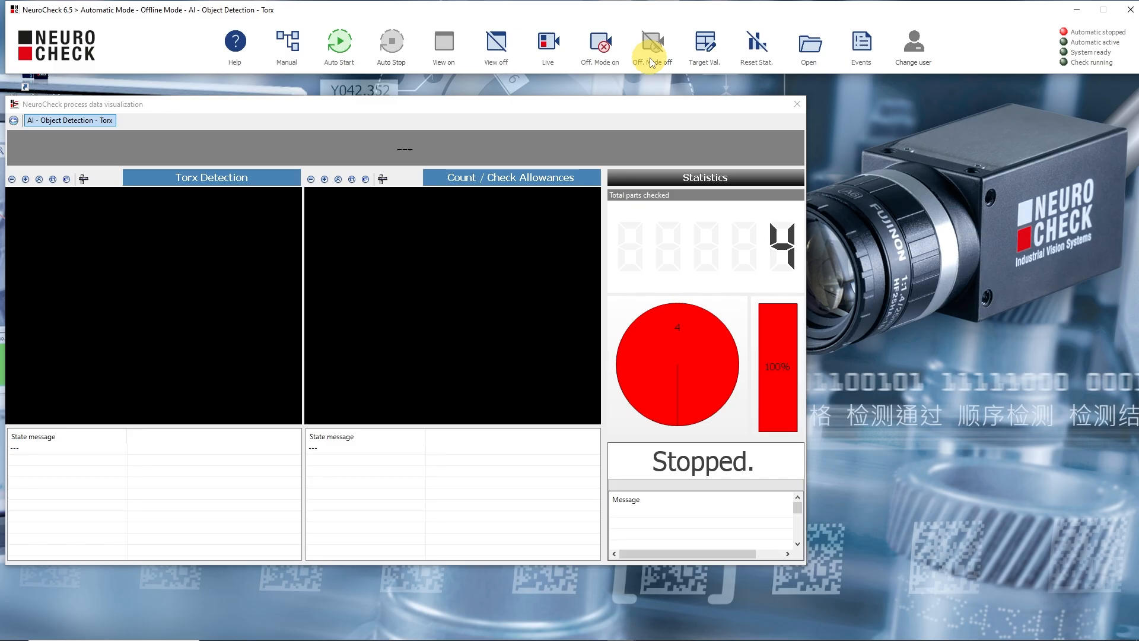
# Activate offline mode and move forward and back between the stored images Torx_102_NOK.png and Torx_104_NOK.png to compare their check results
pyautogui.click(605, 54)
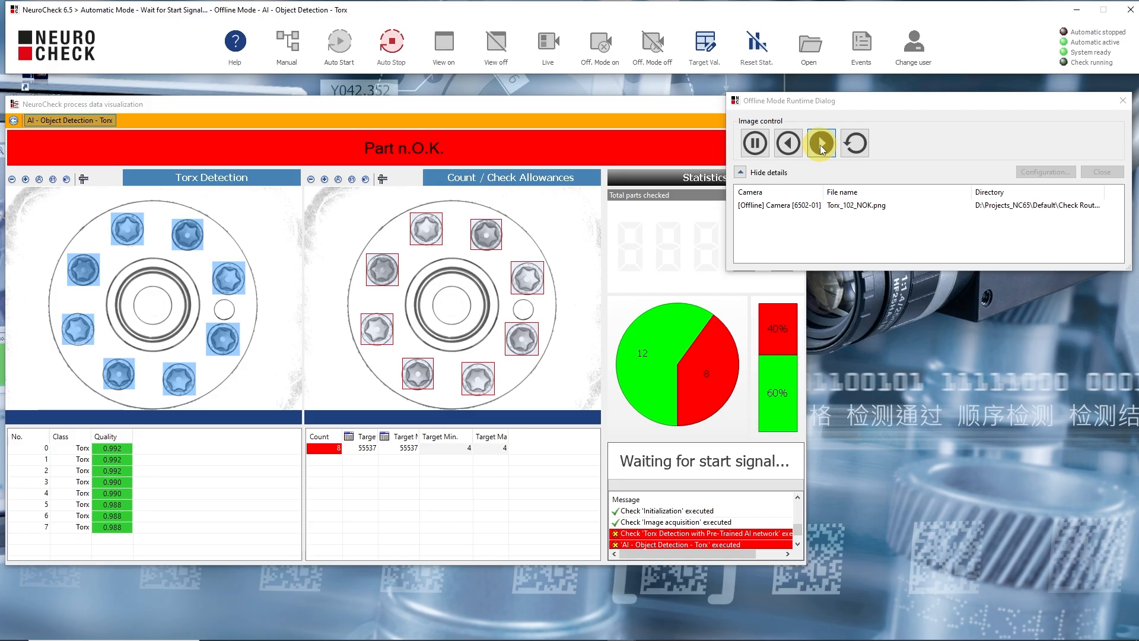
pyautogui.click(821, 142)
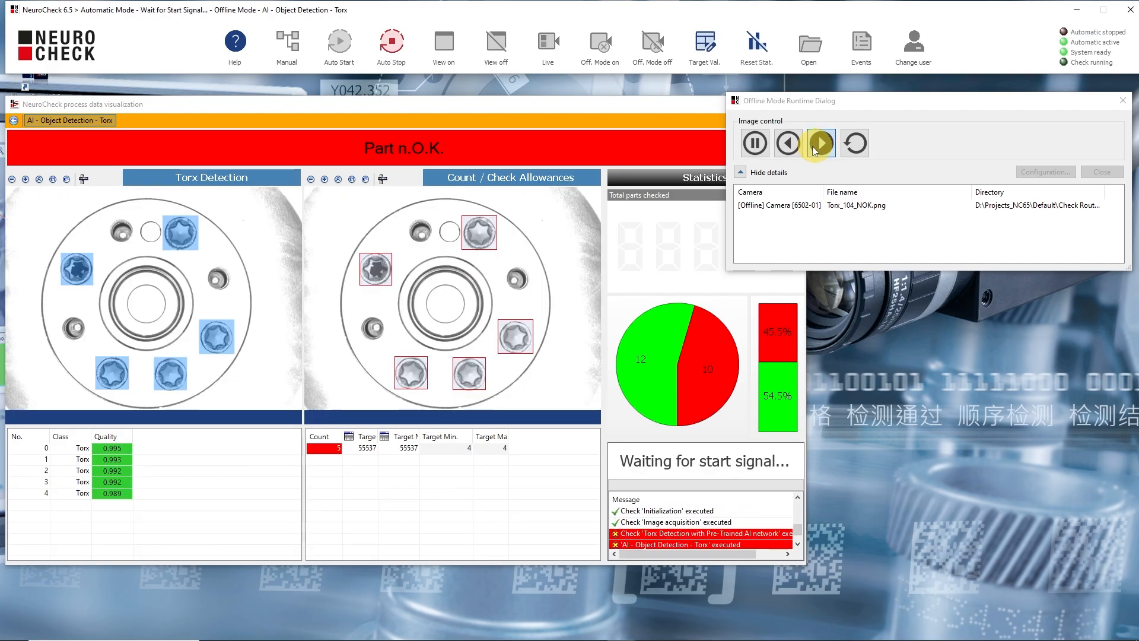
pyautogui.click(795, 144)
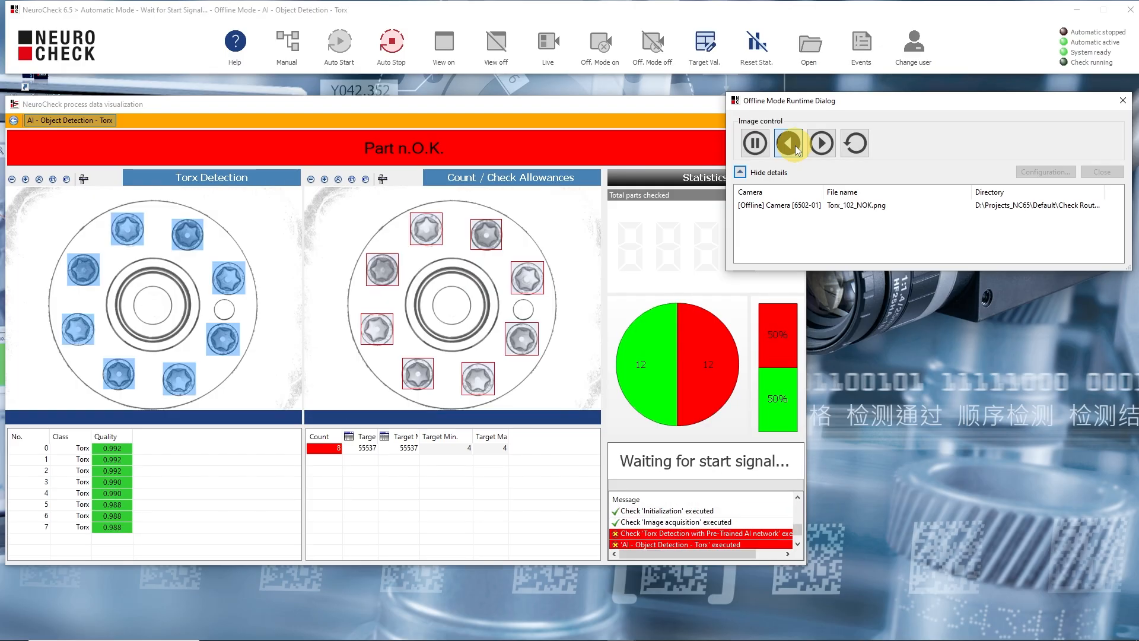
pyautogui.click(794, 144)
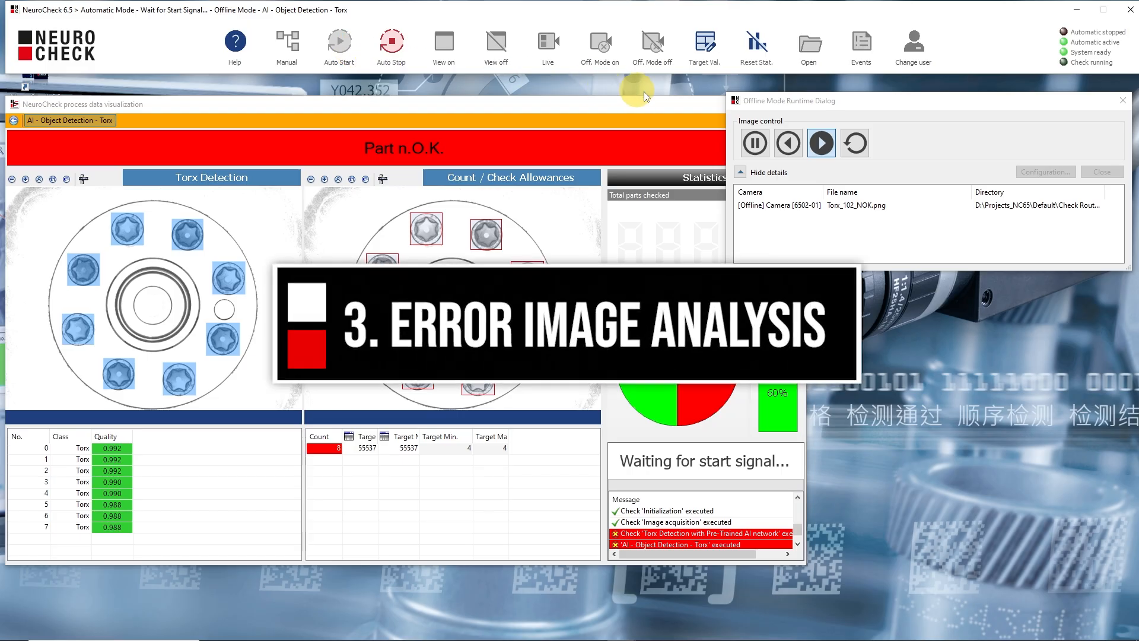
pyautogui.click(821, 144)
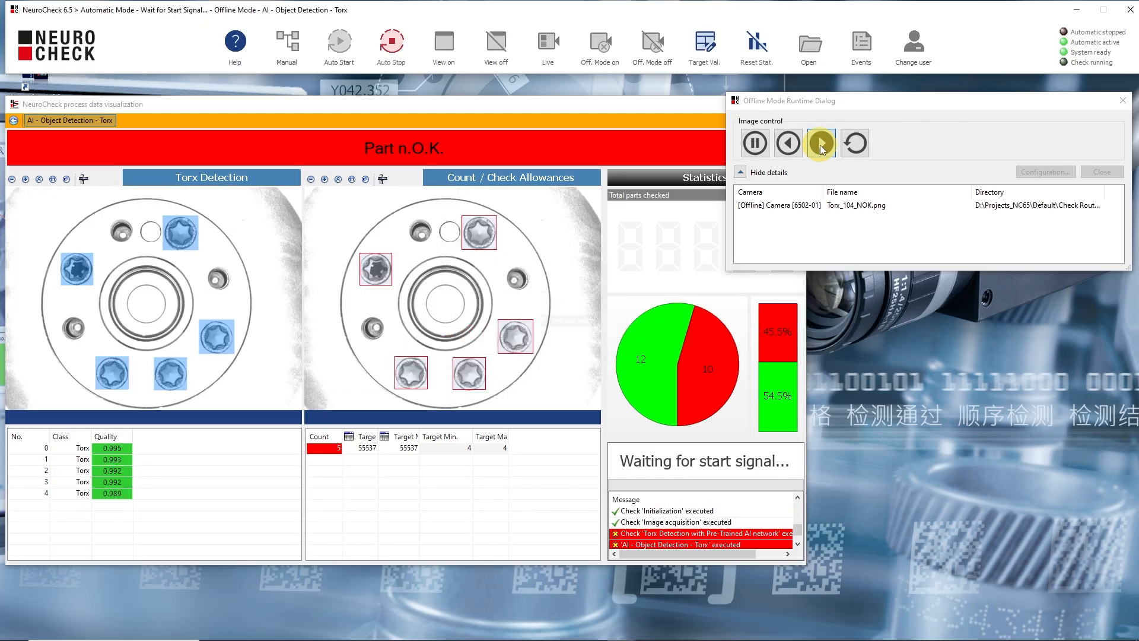
pyautogui.click(794, 145)
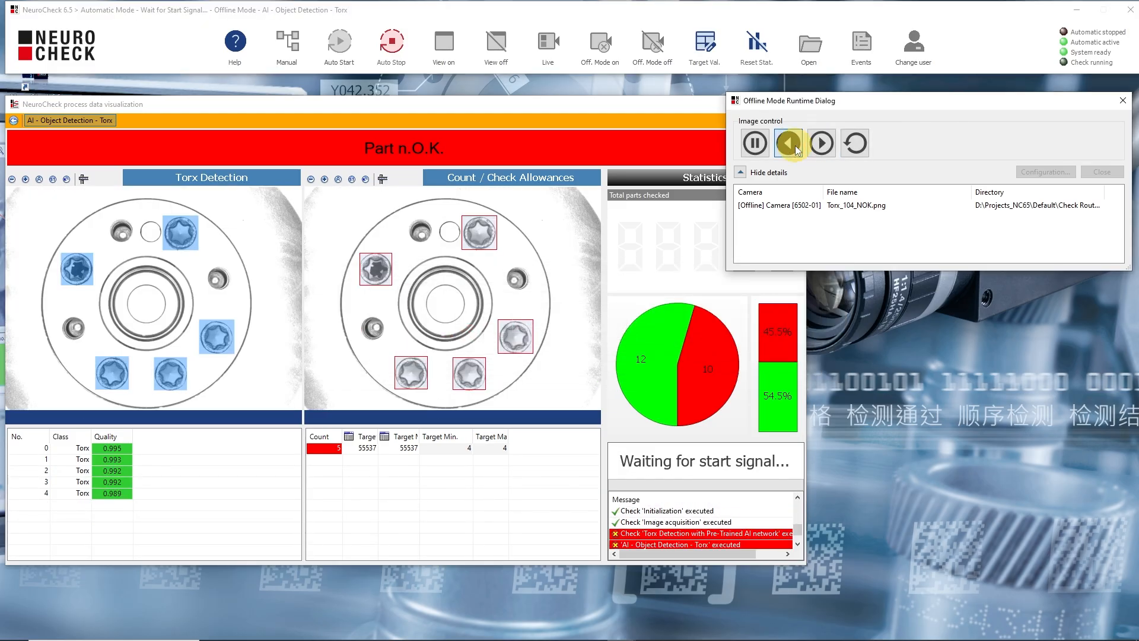
pyautogui.click(794, 145)
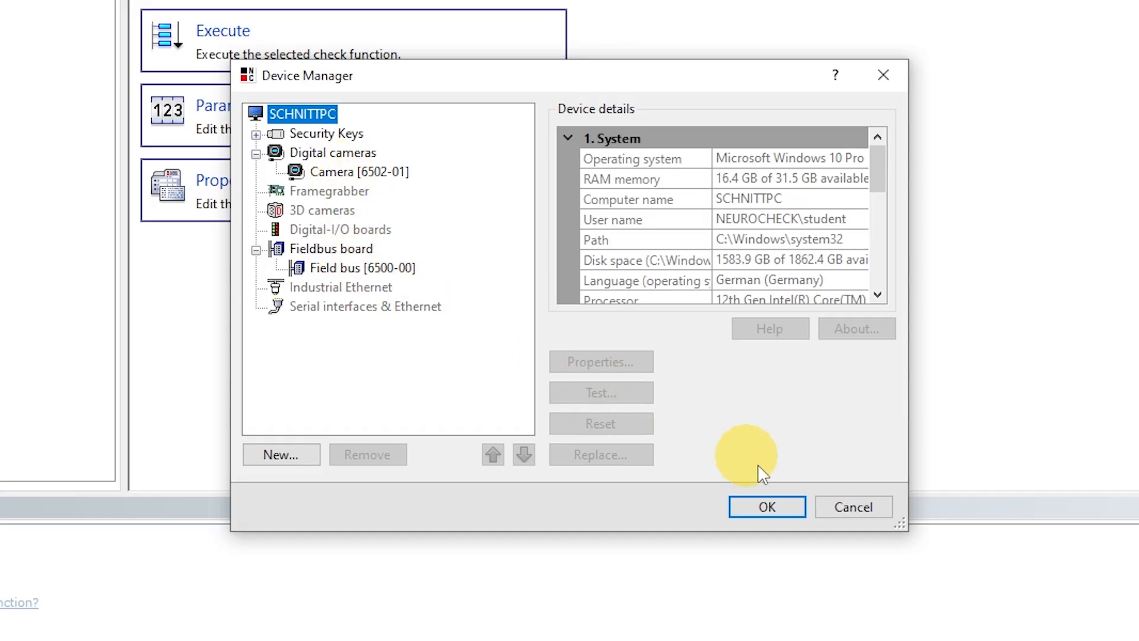
# Cancel the Device Manager and try to execute the check routine up to the Transfer Image function
pyautogui.click(842, 505)
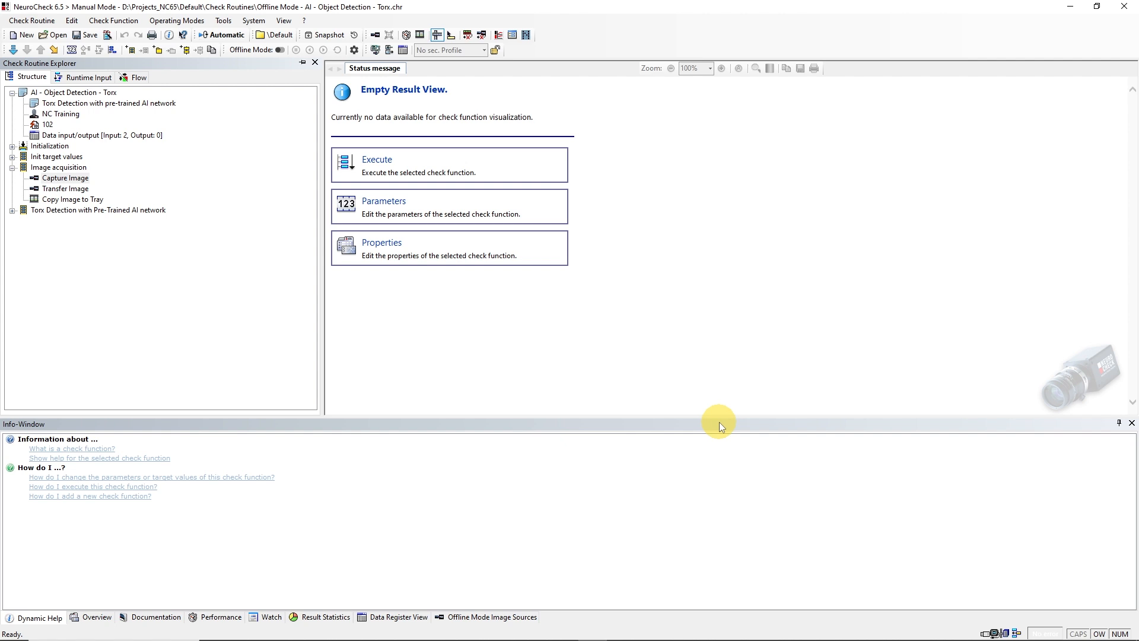
pyautogui.click(77, 188)
pyautogui.click(54, 50)
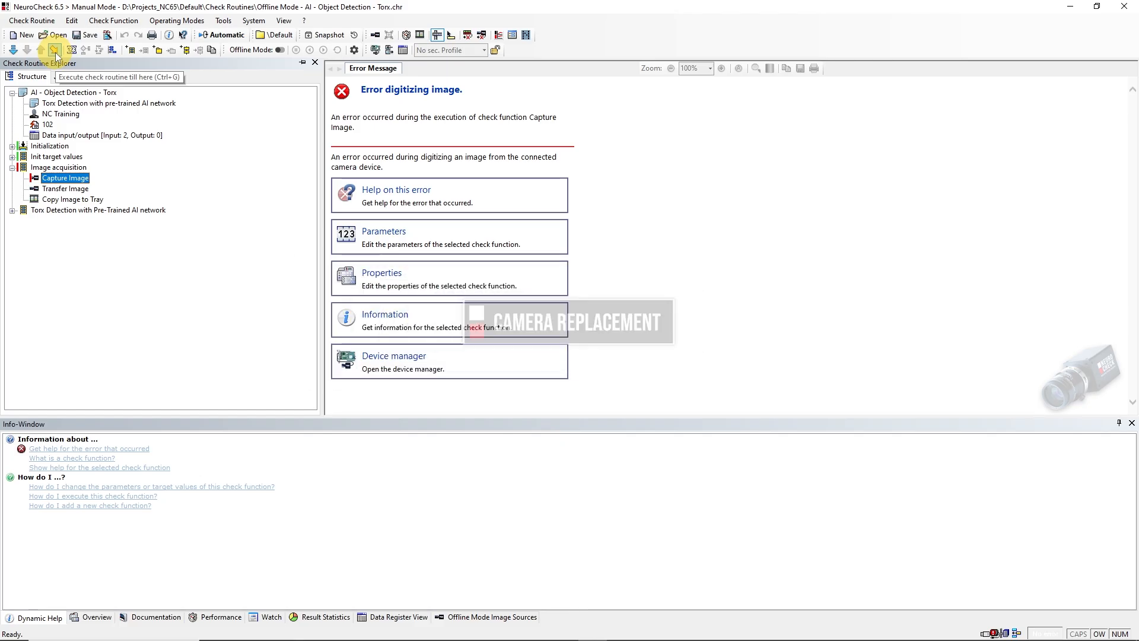
# Open the offline mode configuration and set Camera [6502-01] to use images from a directory
pyautogui.click(253, 23)
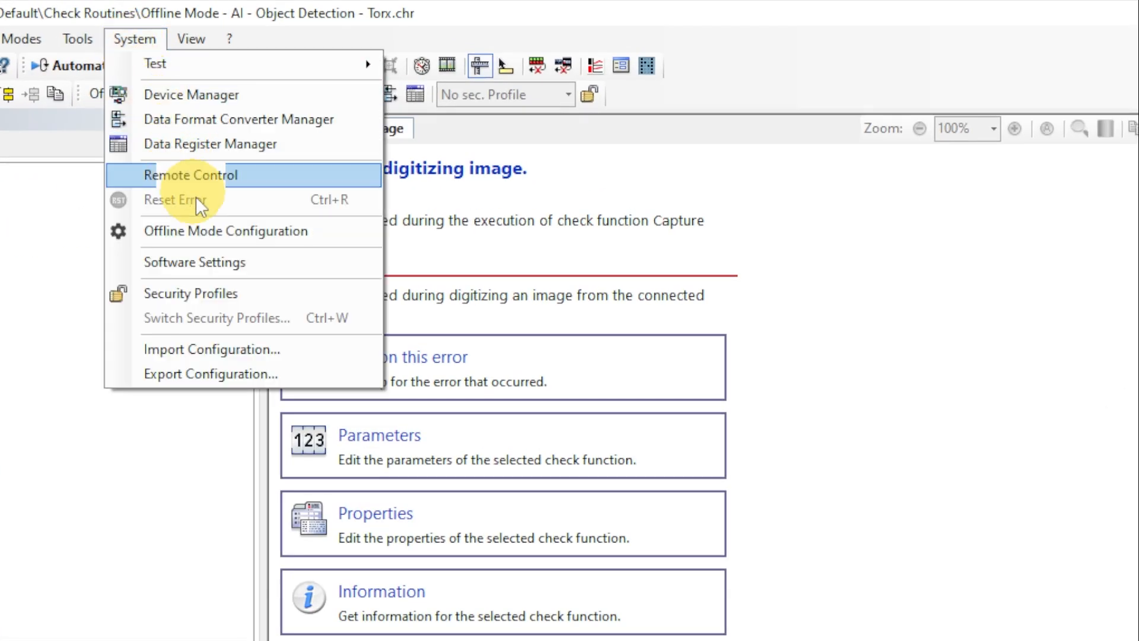
pyautogui.click(405, 248)
pyautogui.click(325, 94)
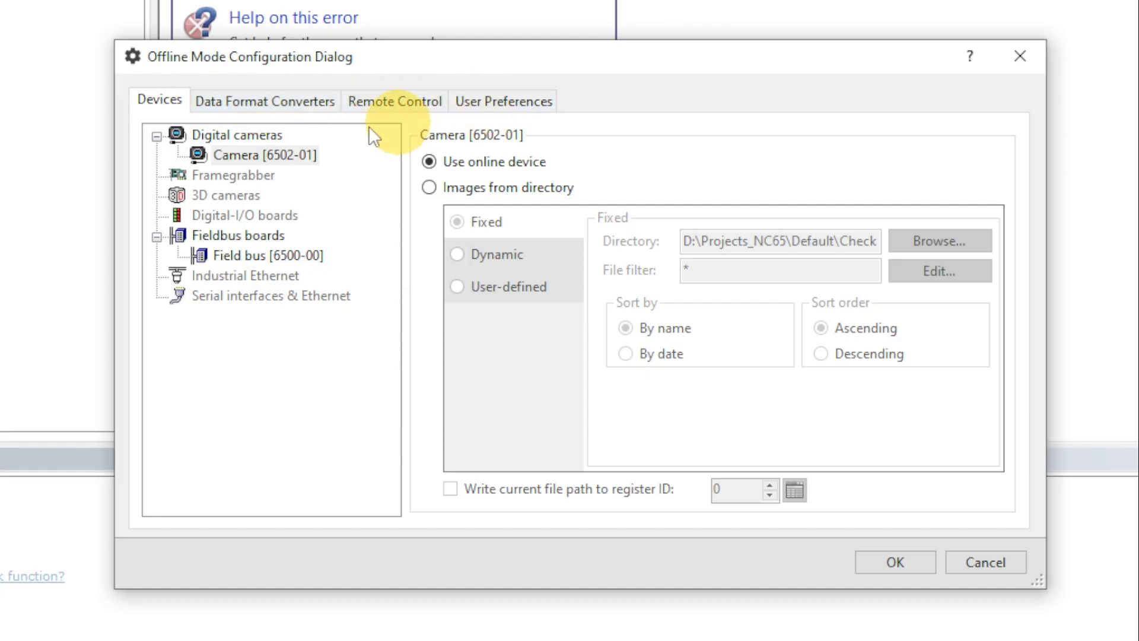
pyautogui.click(258, 154)
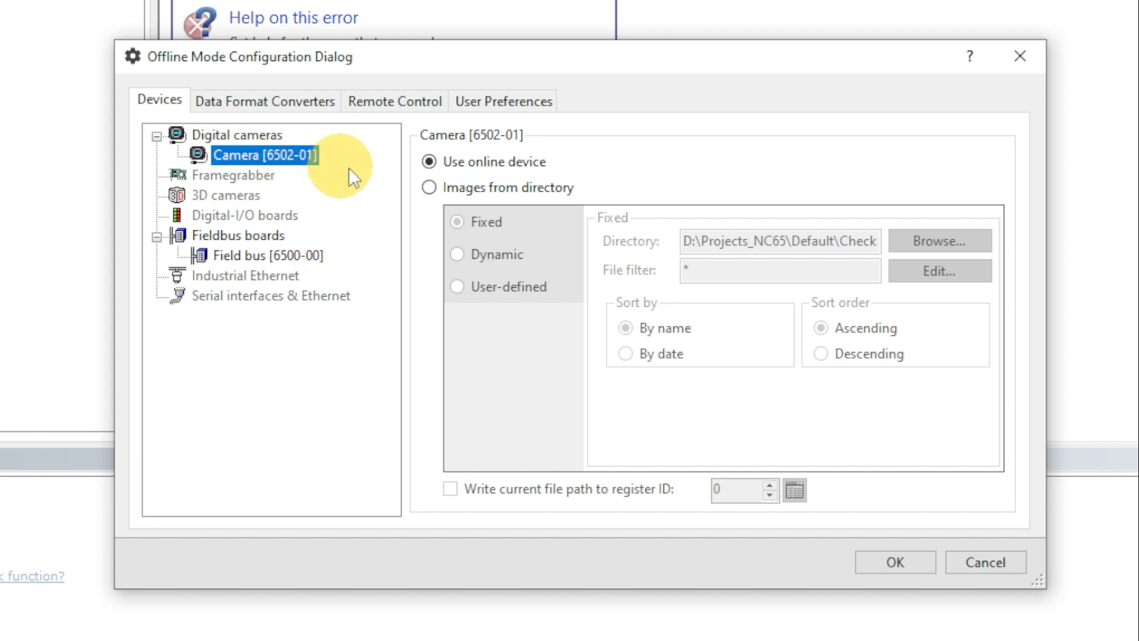
pyautogui.click(429, 187)
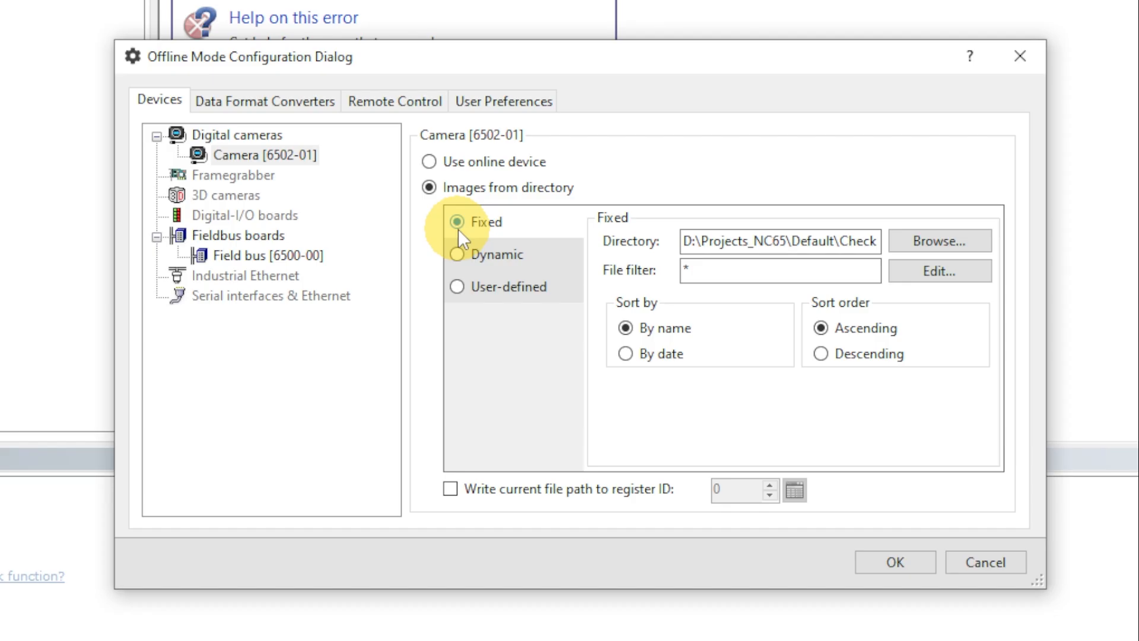
# Review the Dynamic and User-defined image source options for the camera, and return to the Fixed option
pyautogui.click(457, 254)
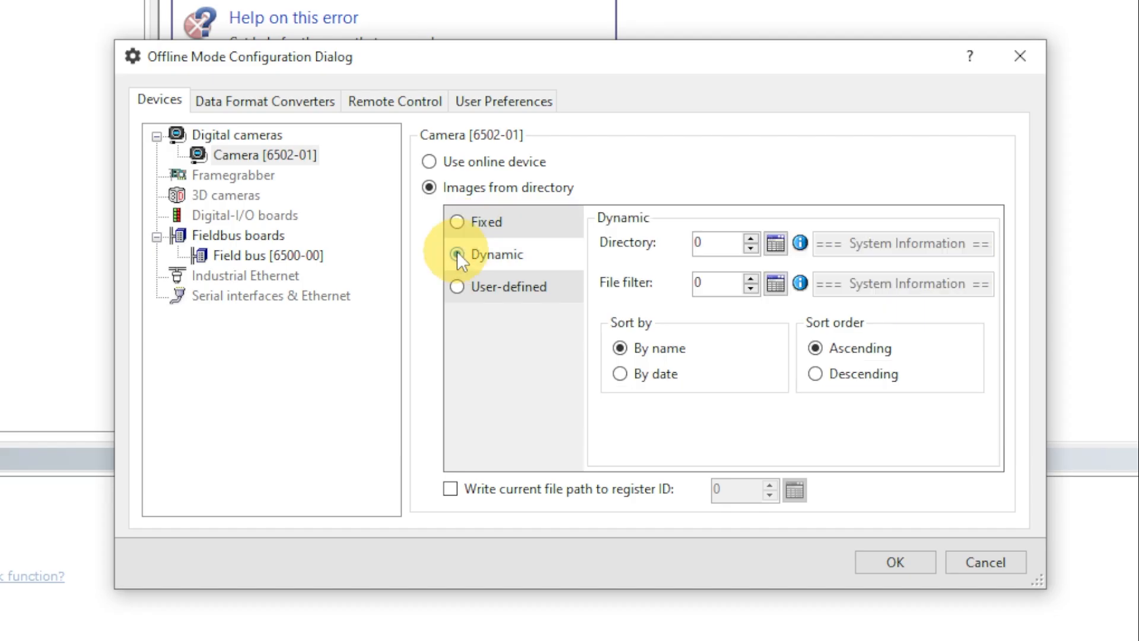
pyautogui.click(458, 293)
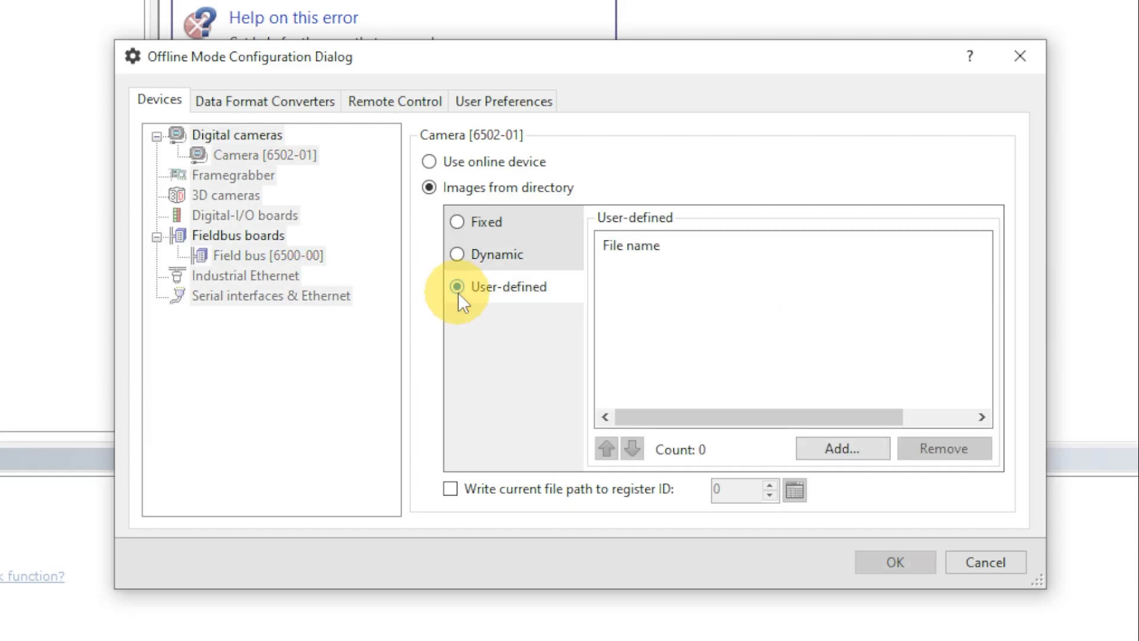
pyautogui.click(461, 220)
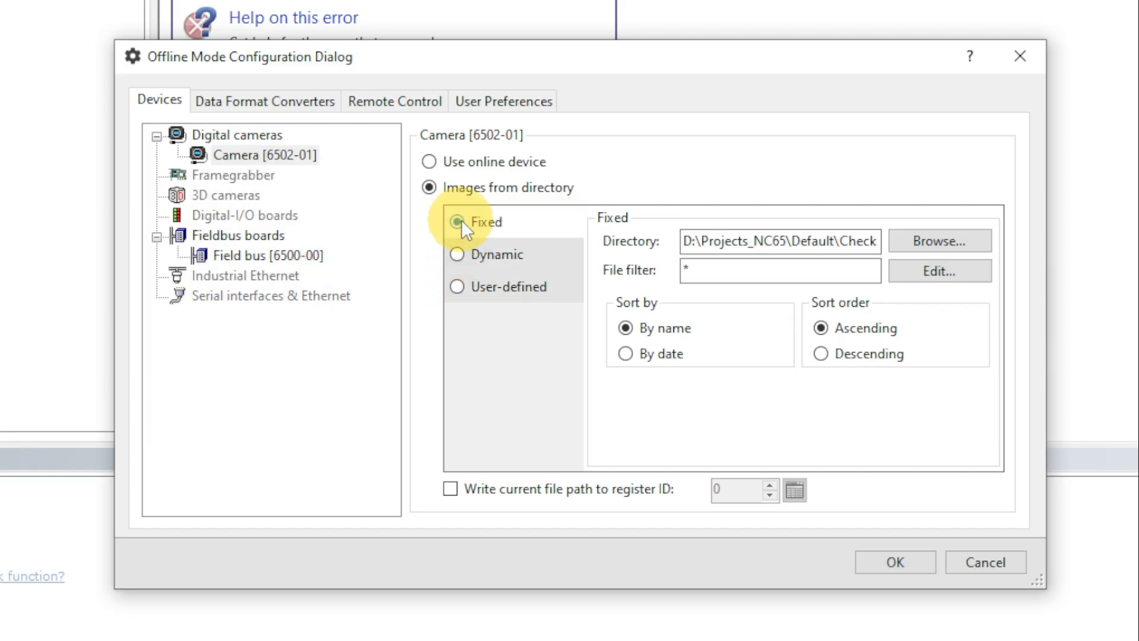
# Select the All Images folder inside Check Routines\Image Output as the camera's fixed image directory
pyautogui.click(922, 239)
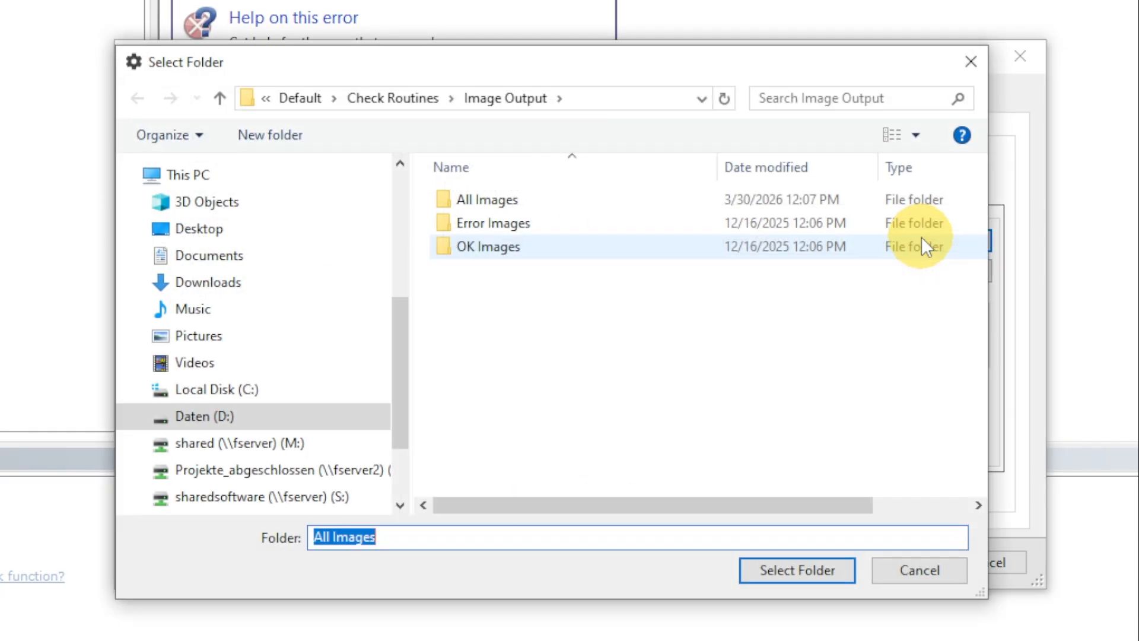
pyautogui.click(355, 97)
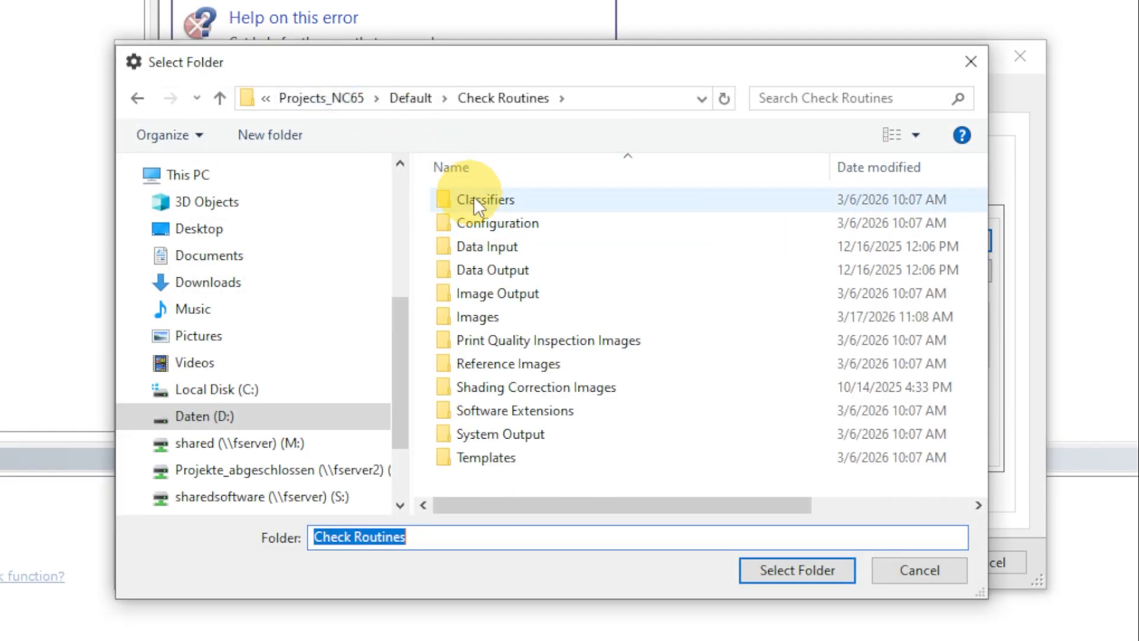
pyautogui.doubleClick(497, 293)
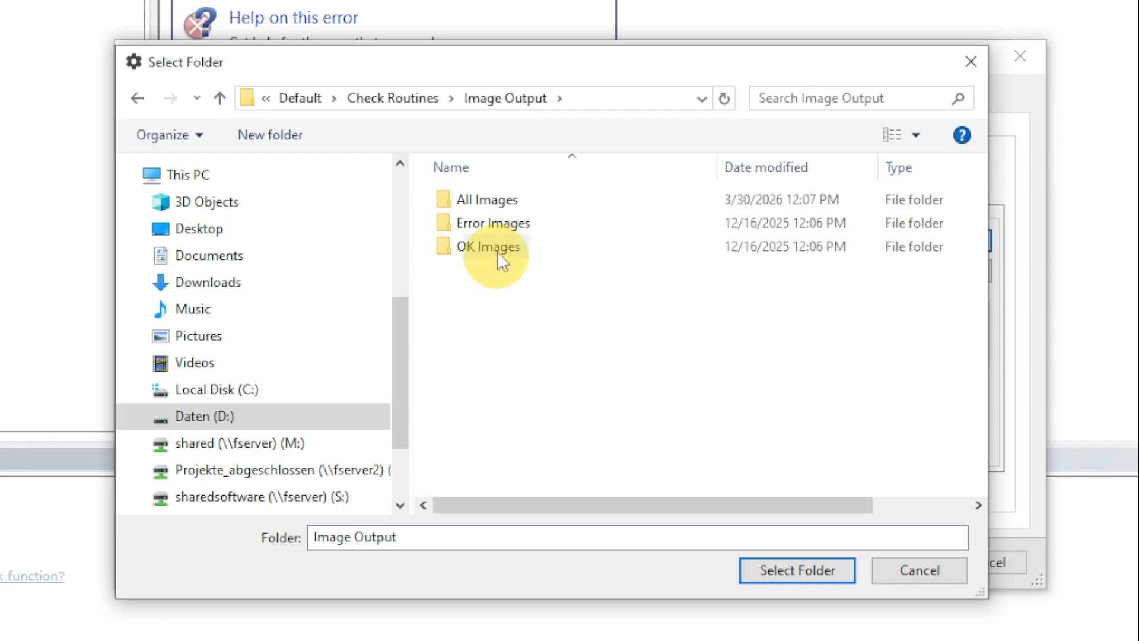
pyautogui.doubleClick(497, 197)
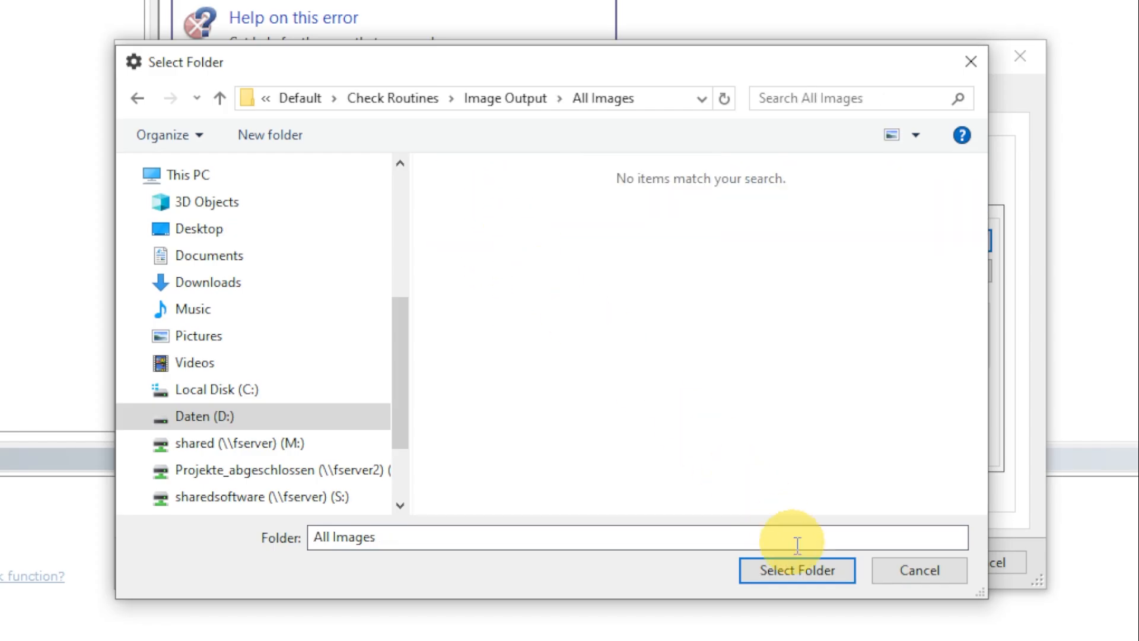
pyautogui.click(809, 567)
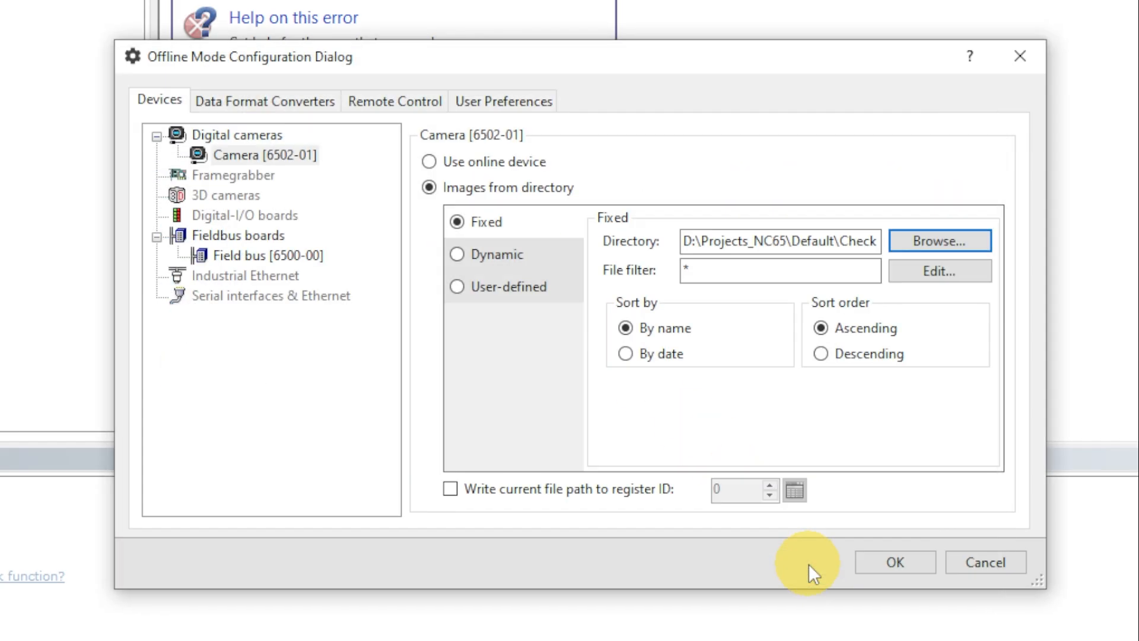
# Set the camera's file filter to *_OK* and accept the offline mode configuration
pyautogui.click(935, 270)
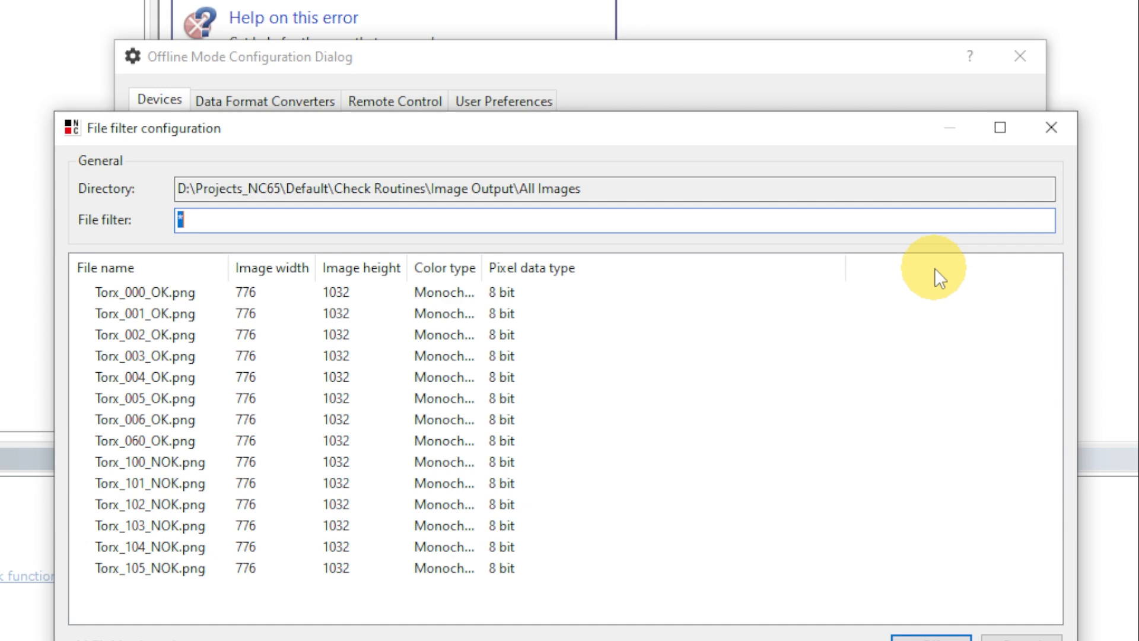
pyautogui.click(218, 219)
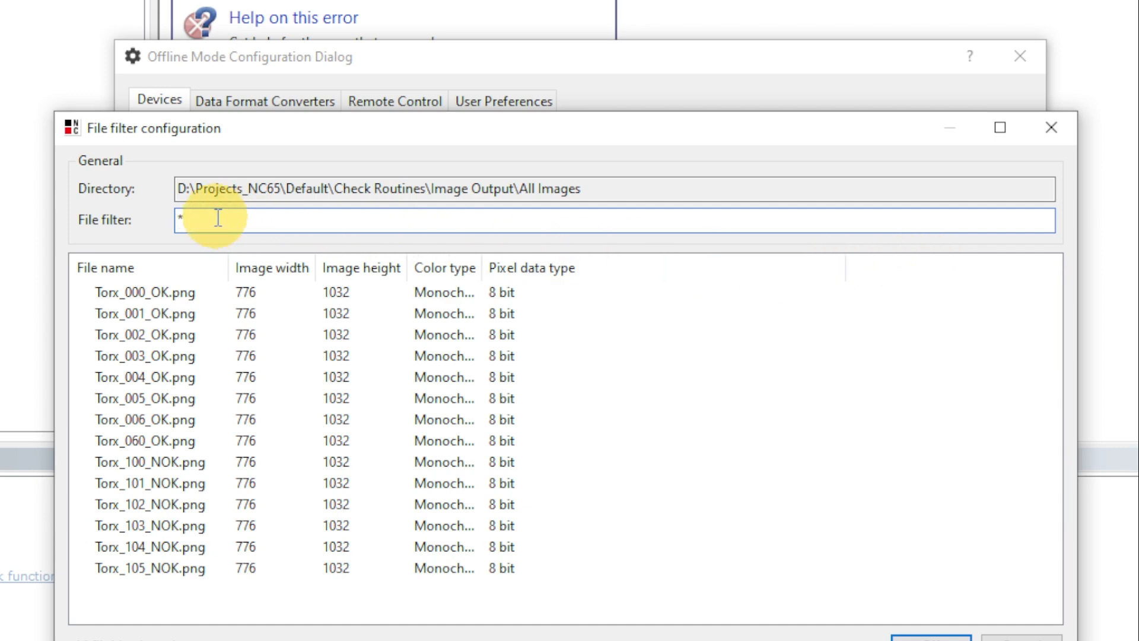
pyautogui.write('_OK*')
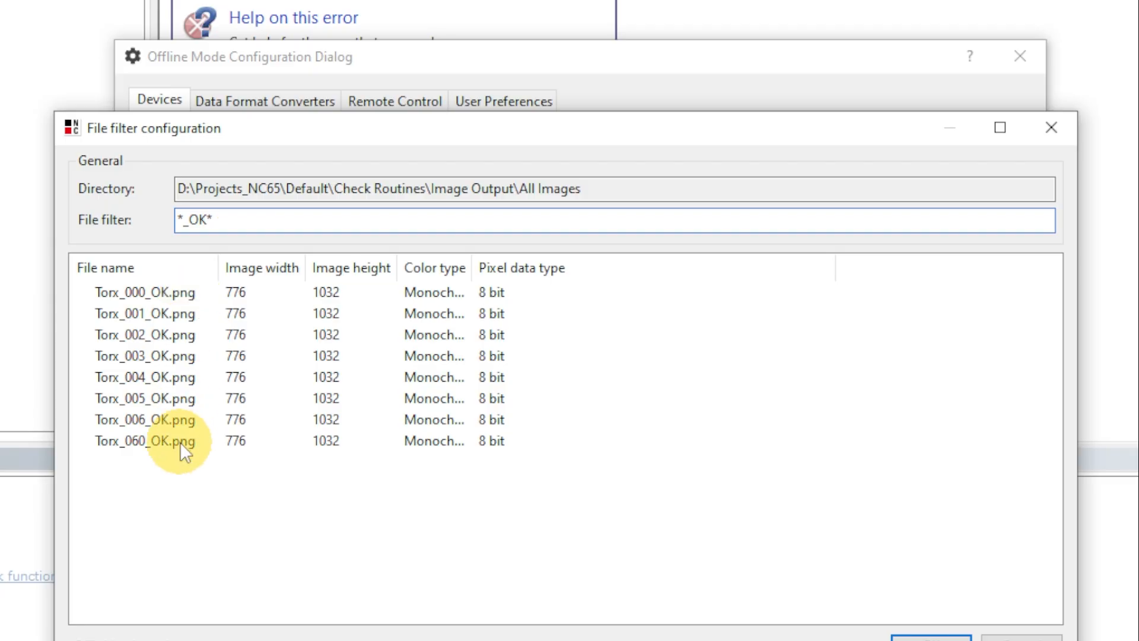
pyautogui.click(929, 637)
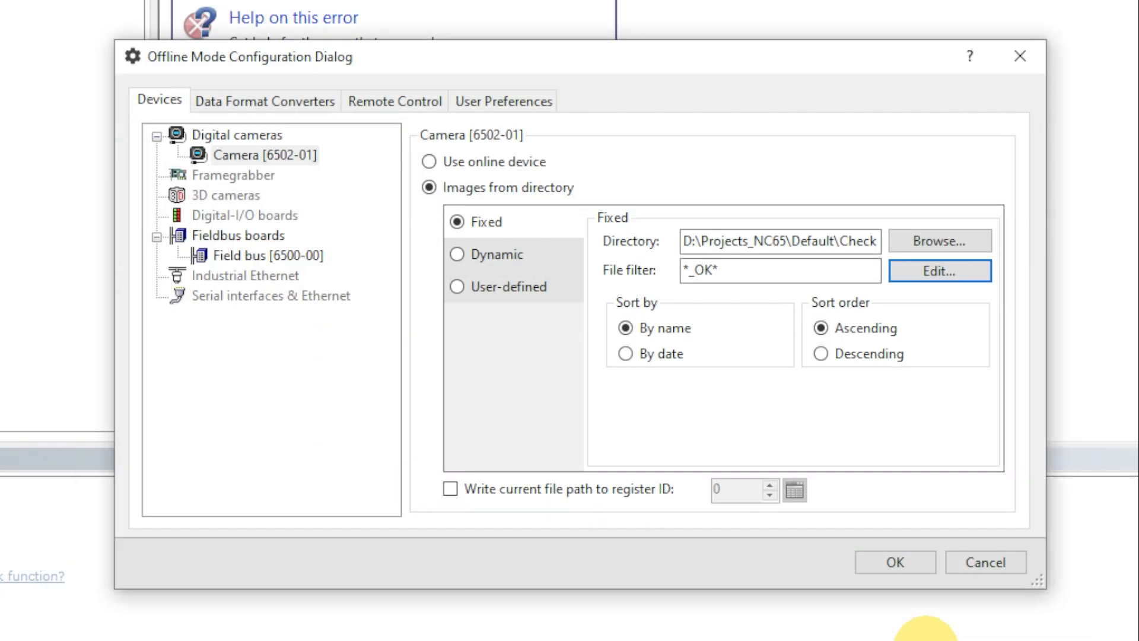
pyautogui.click(895, 561)
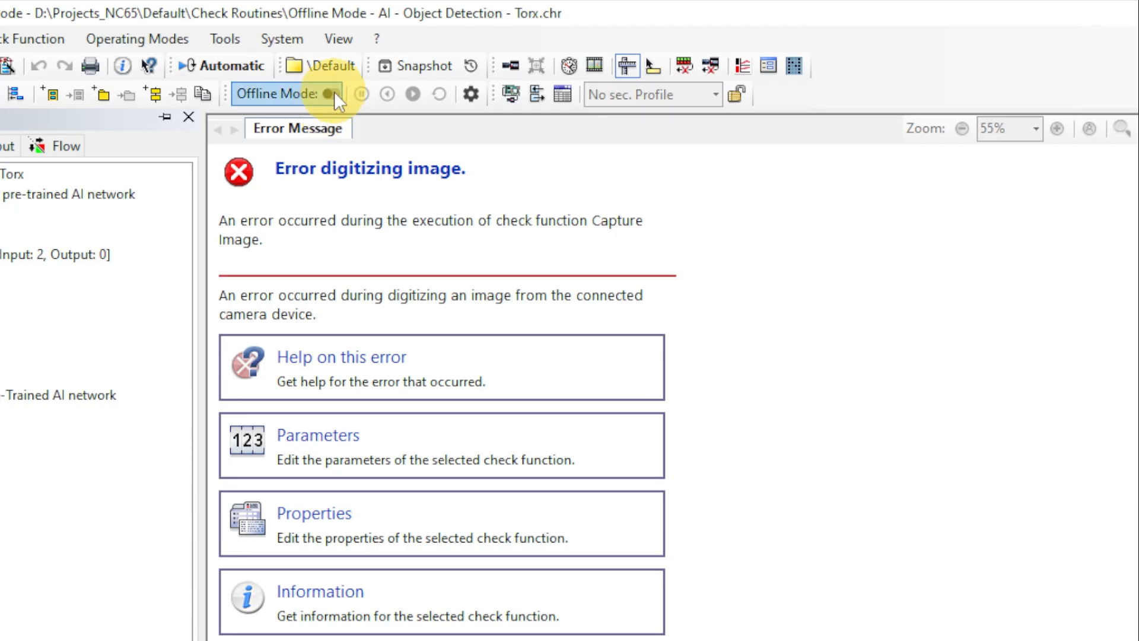
# Activate offline mode and execute the check routine three times up to Transfer Image to load successive directory images
pyautogui.click(333, 94)
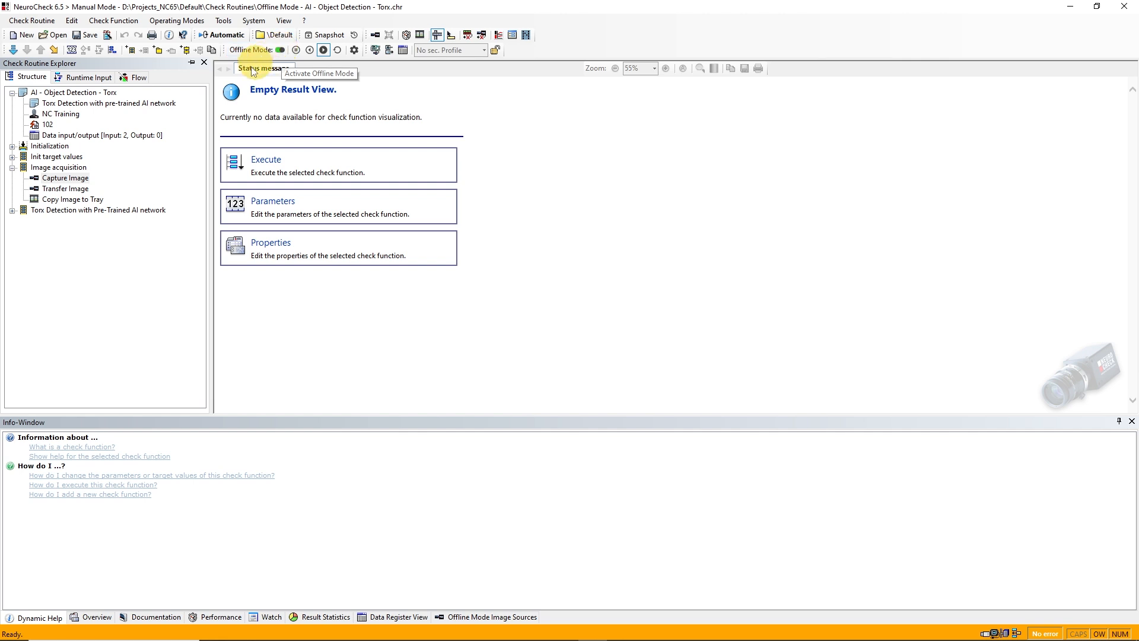
pyautogui.click(81, 190)
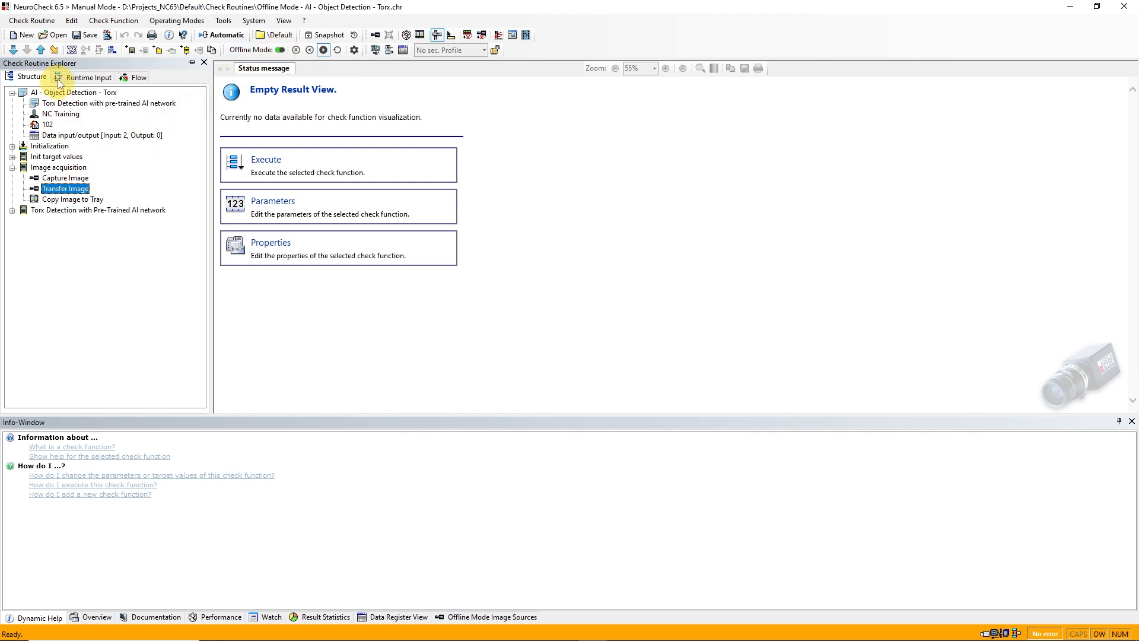
pyautogui.click(54, 50)
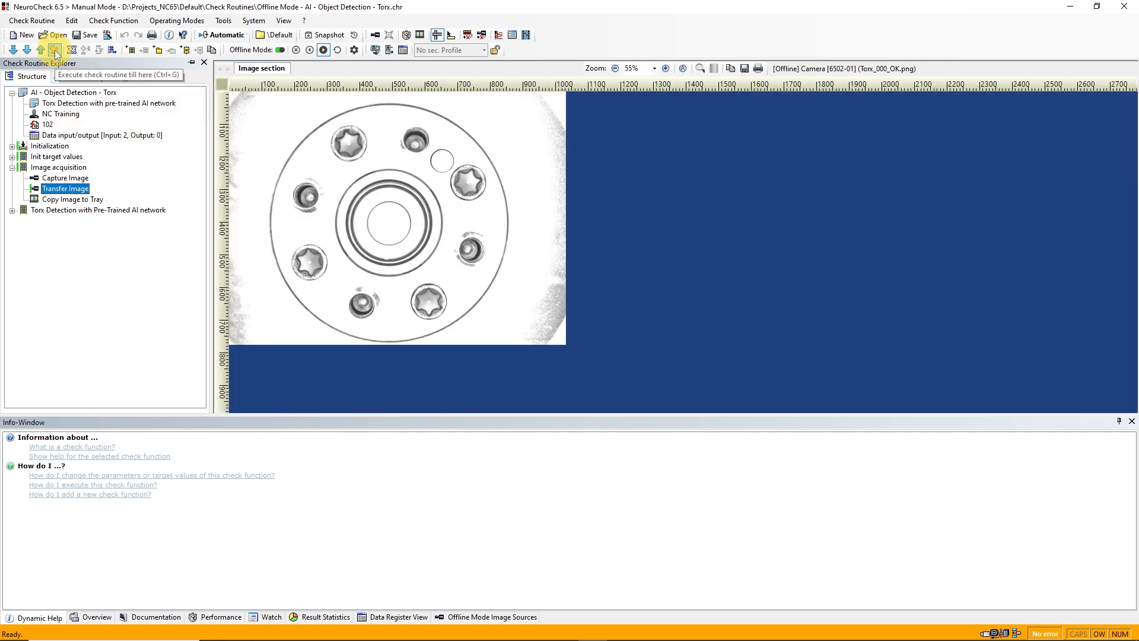
pyautogui.click(54, 50)
pyautogui.click(54, 50)
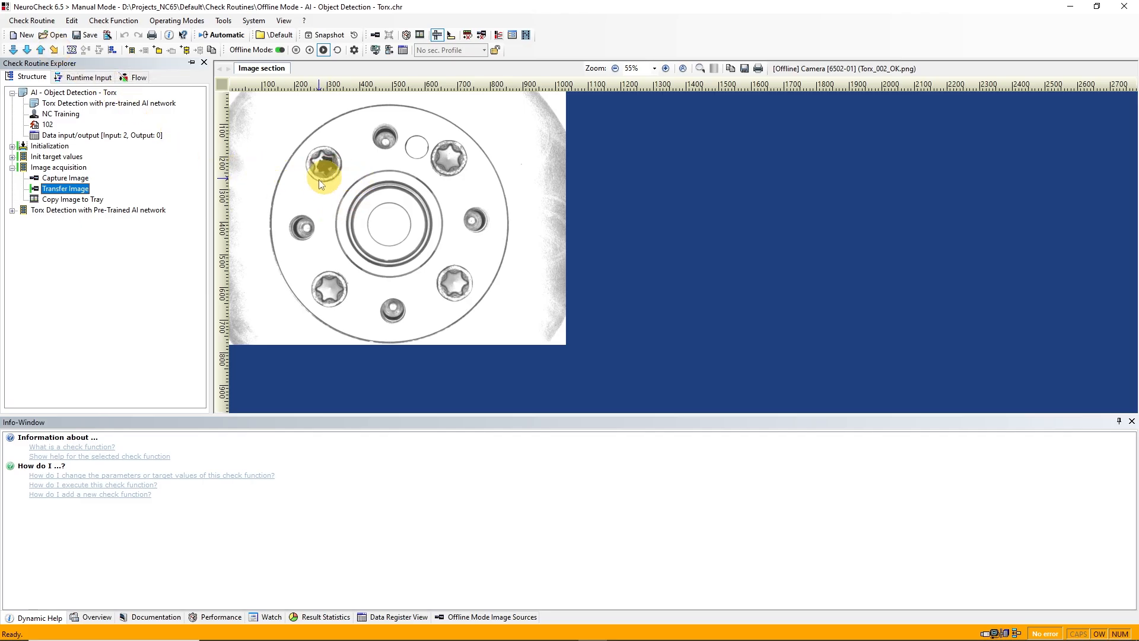
# Expand the Torx Detection with Pre-Trained AI network check and execute the routine up to Check Allowances
pyautogui.click(13, 210)
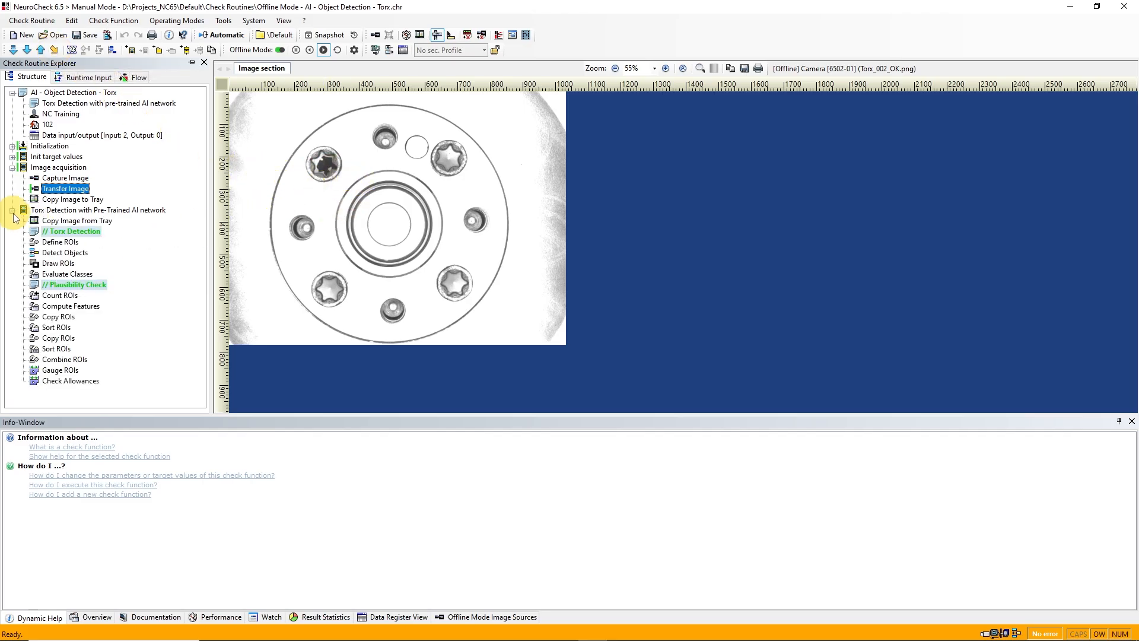
pyautogui.click(70, 381)
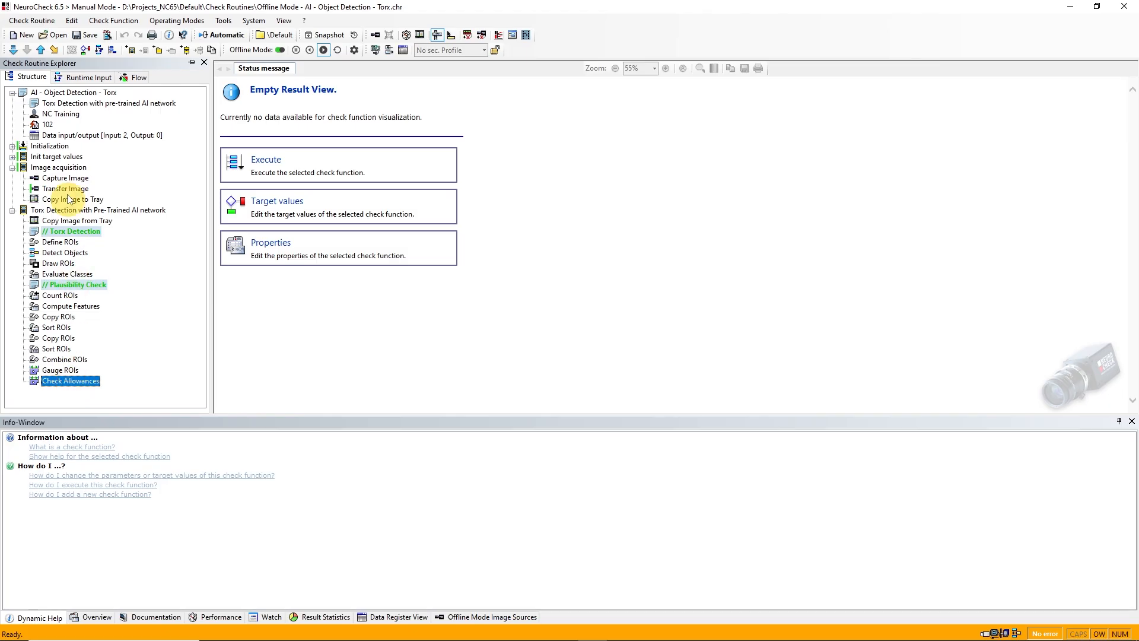
pyautogui.click(54, 50)
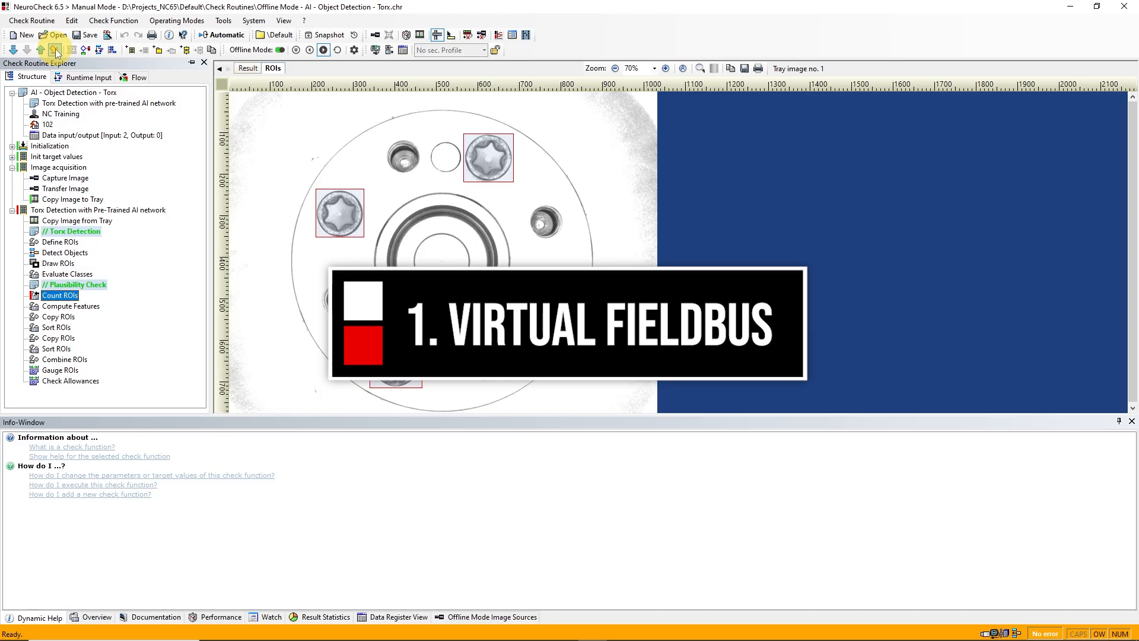
# Switch Field bus [6500-00] to a replacement device, start its remote application, and accept the offline mode configuration
pyautogui.click(354, 50)
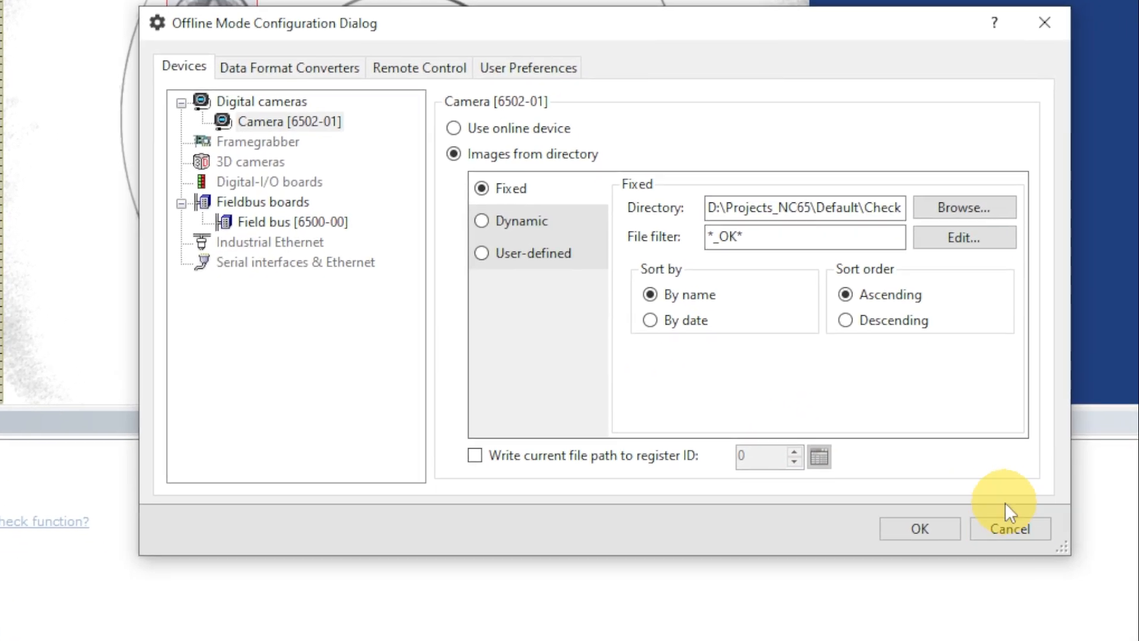
pyautogui.click(318, 220)
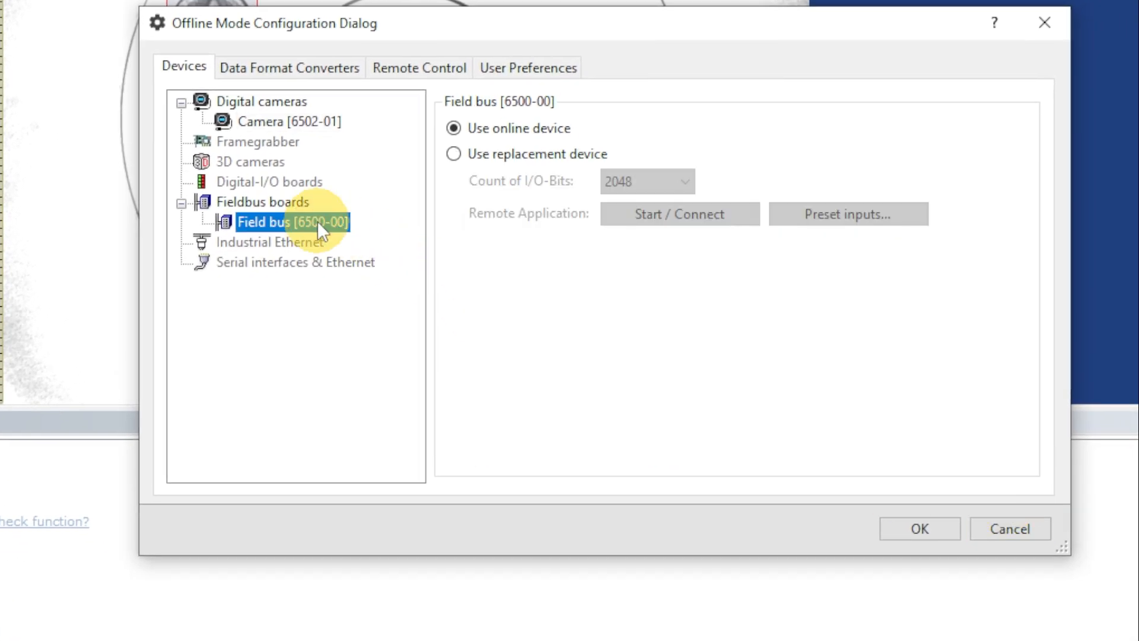
pyautogui.click(522, 153)
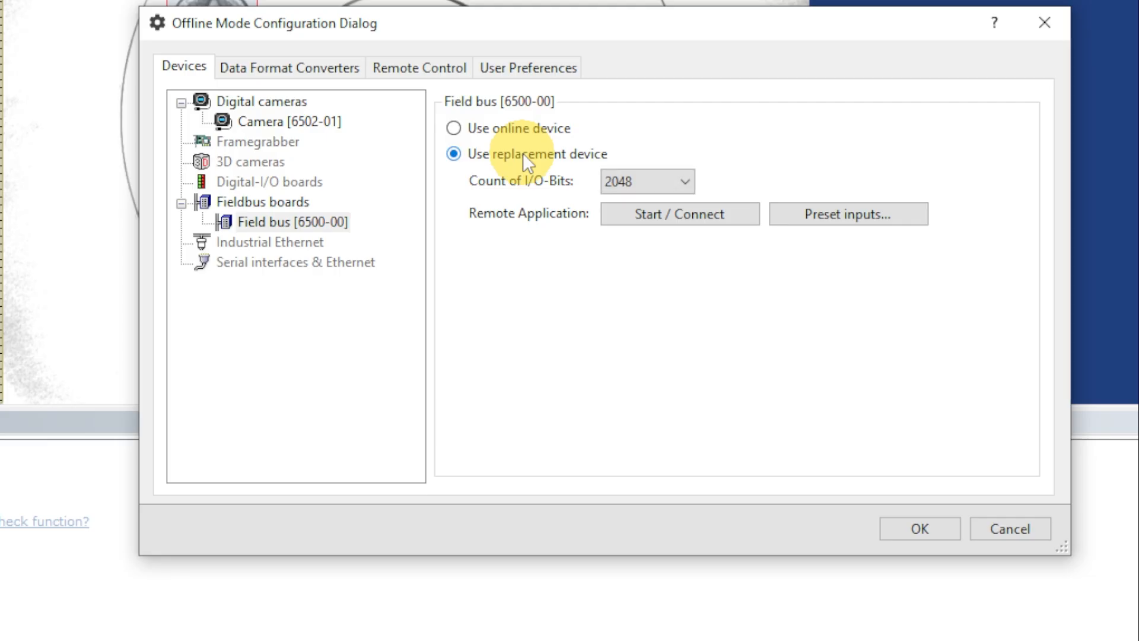
pyautogui.click(664, 215)
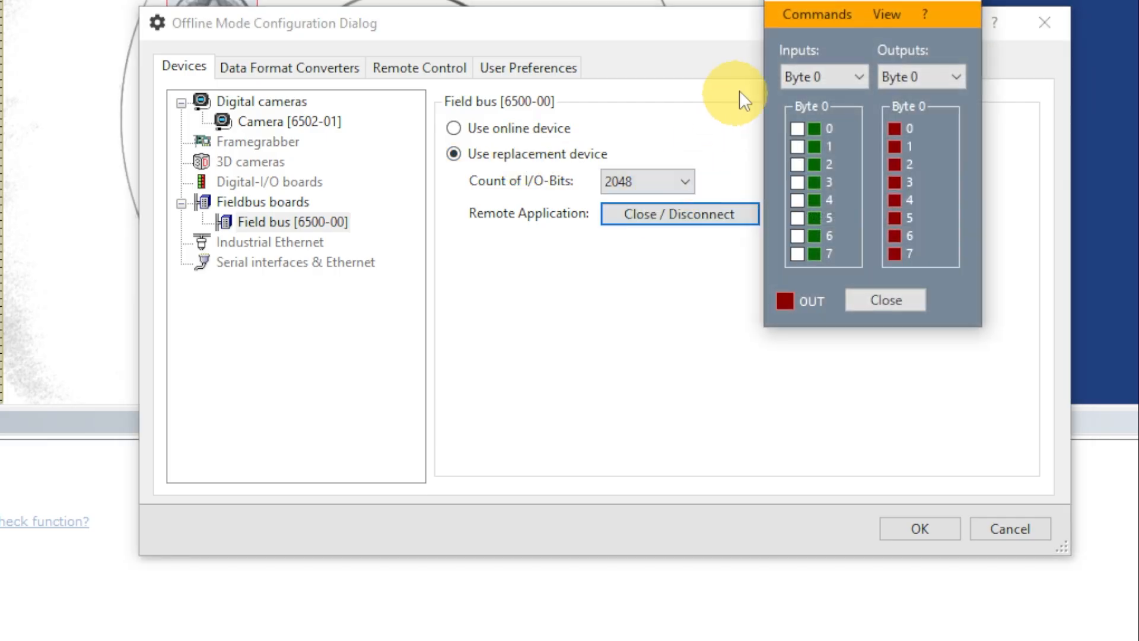
pyautogui.moveTo(793, 8); pyautogui.dragTo(787, 109)
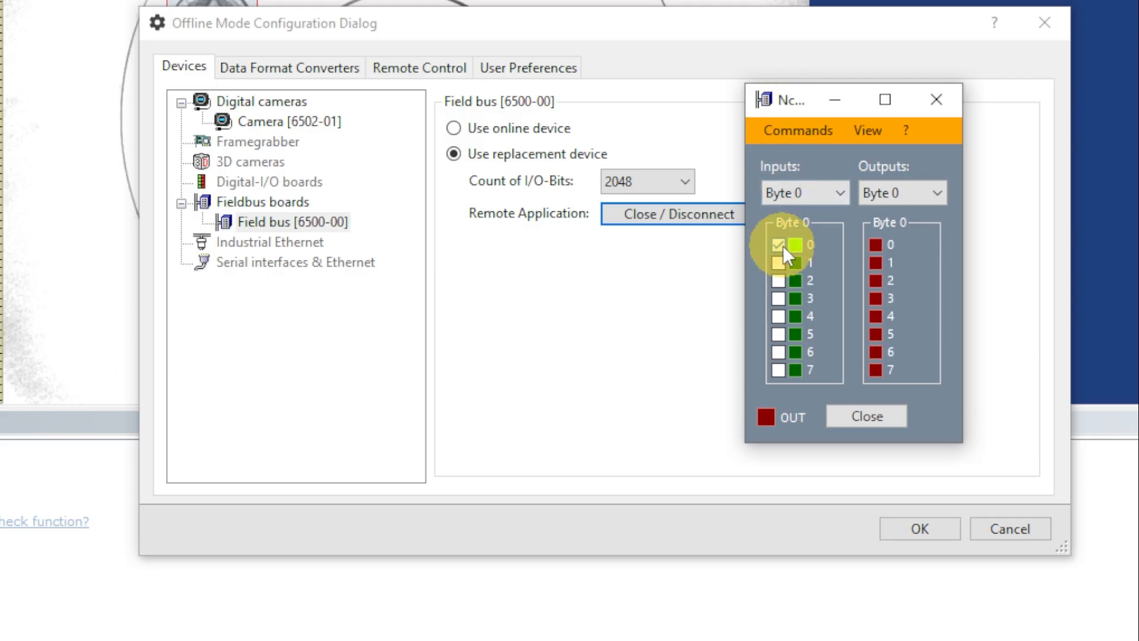
pyautogui.moveTo(783, 105); pyautogui.dragTo(982, 110)
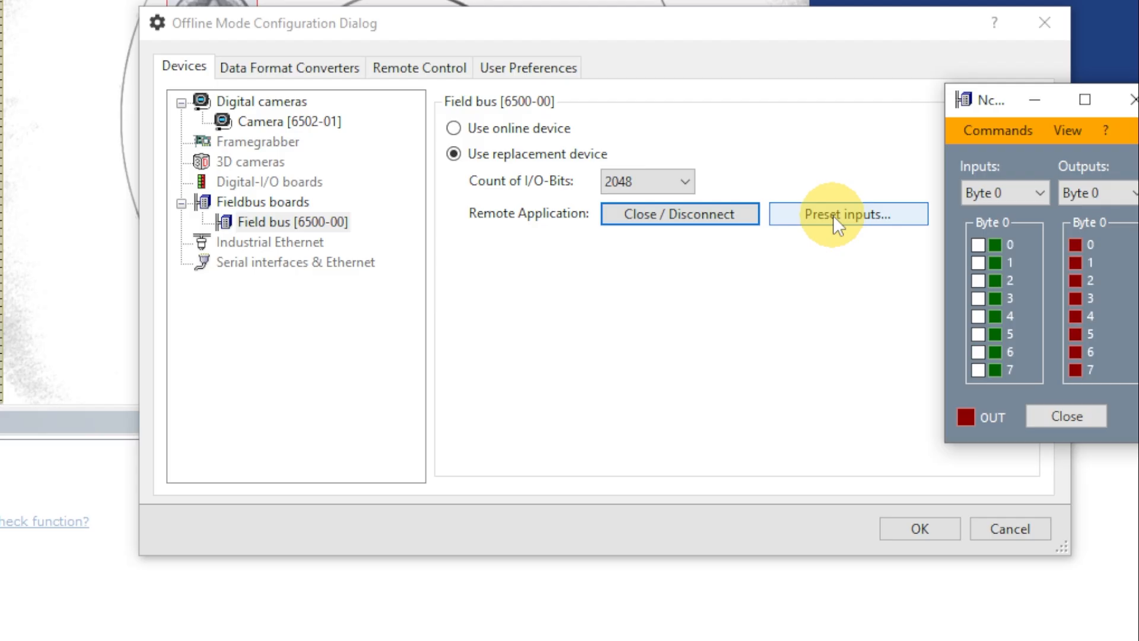
pyautogui.click(931, 523)
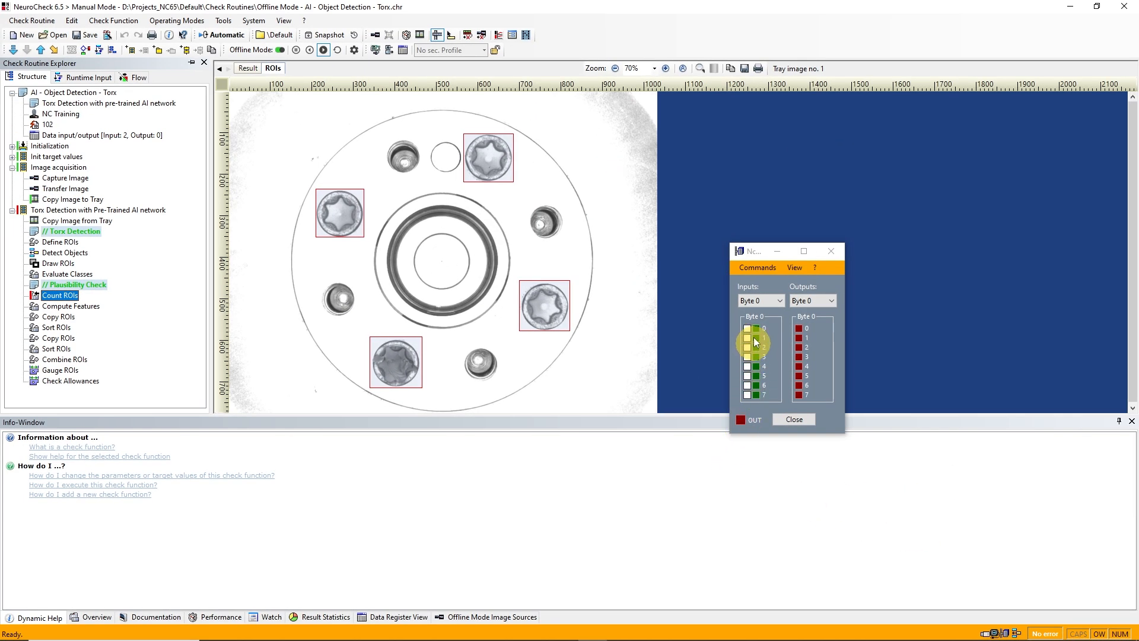
# Set input bit 26 of Byte 3 on the virtual fieldbus and execute the routine up to Check Allowances
pyautogui.click(759, 301)
pyautogui.click(753, 339)
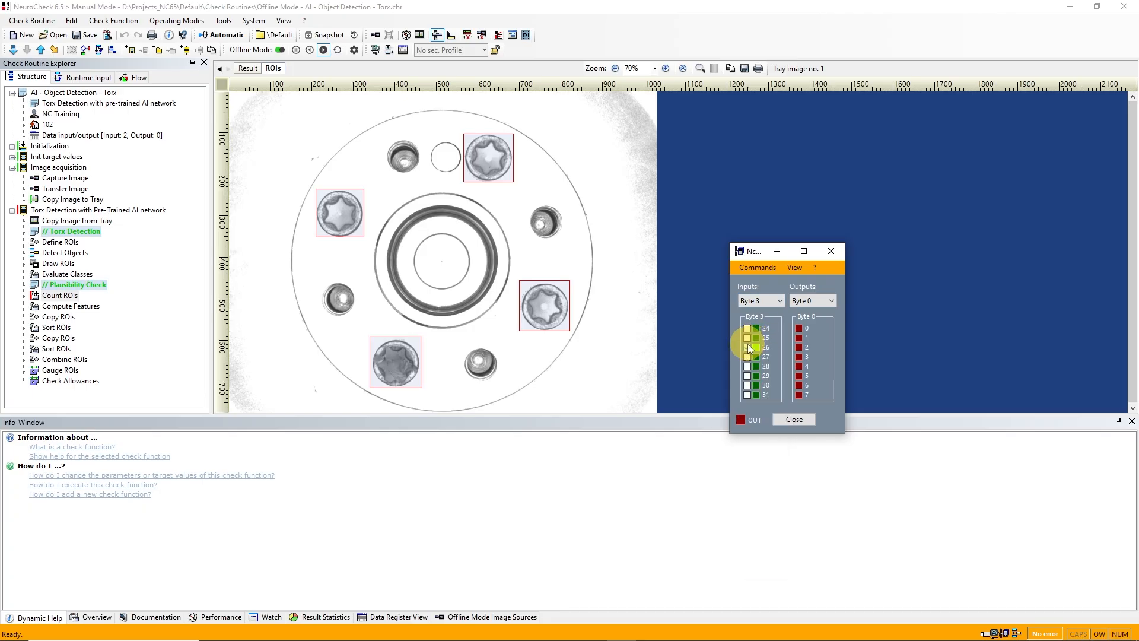
pyautogui.click(72, 381)
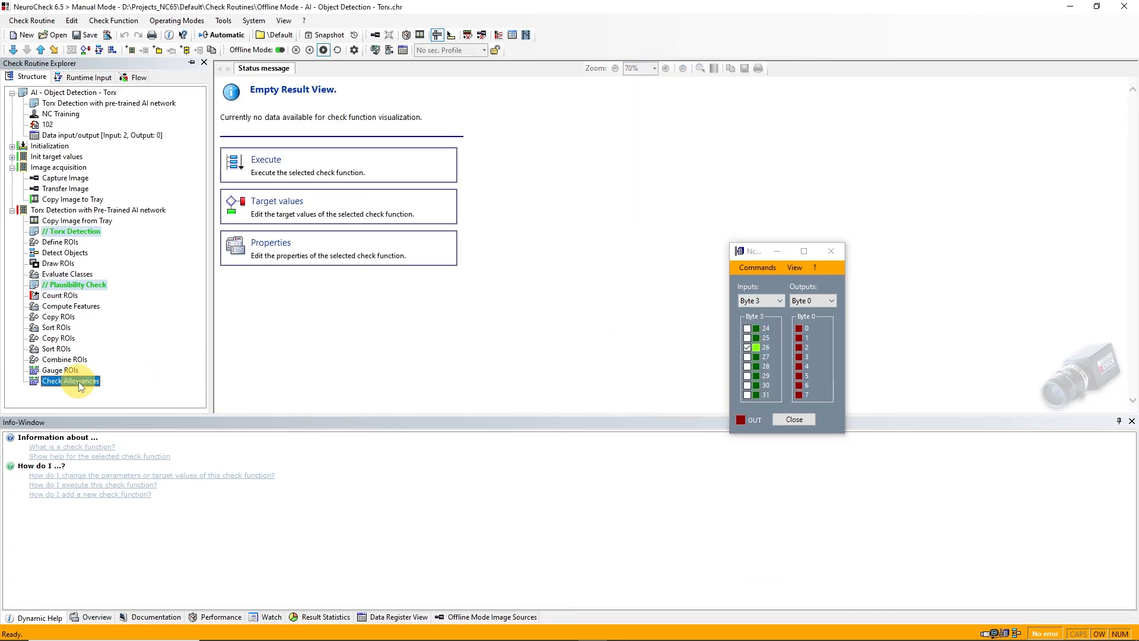
pyautogui.click(54, 50)
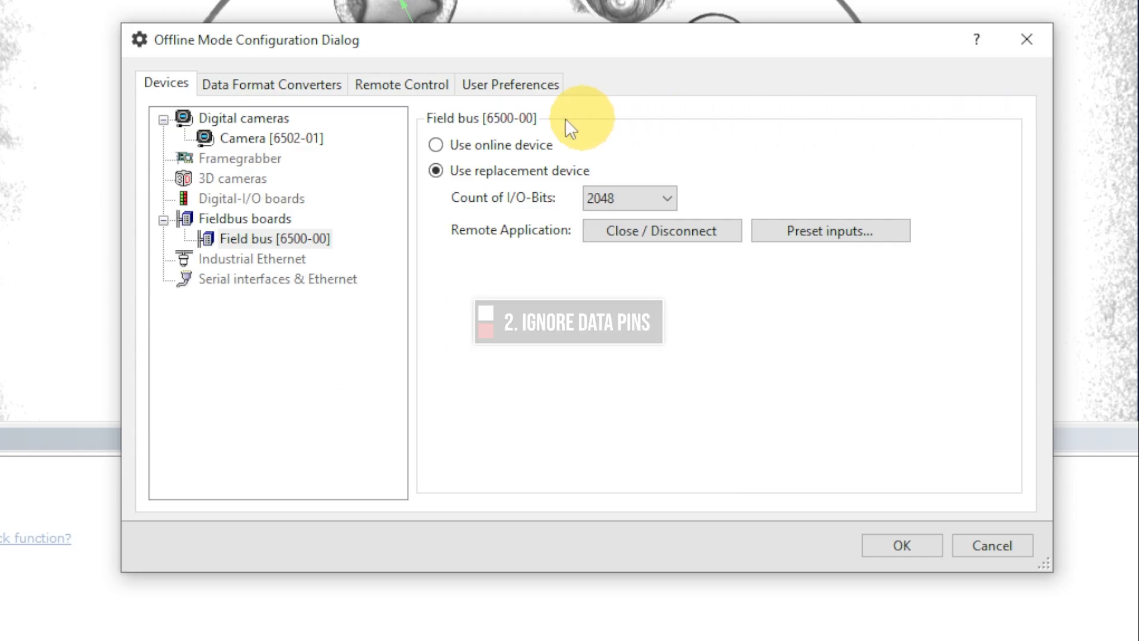
# Enable Ignore Data Pins for the Field bus [6500-00] data format converter and execute the routine up to Check Allowances
pyautogui.click(318, 93)
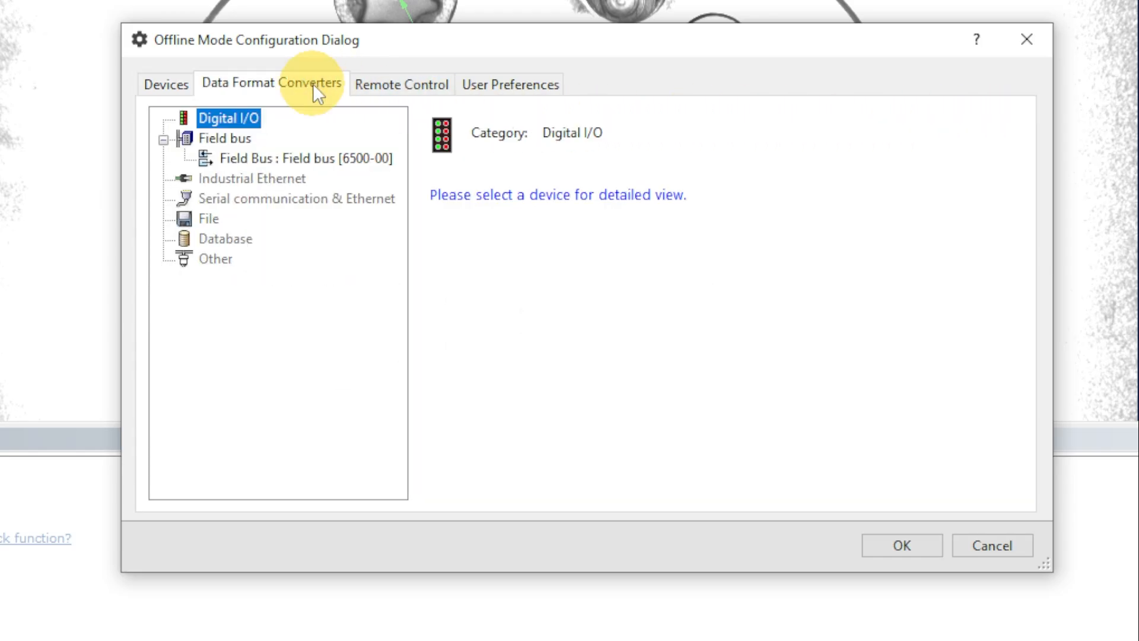
pyautogui.click(303, 157)
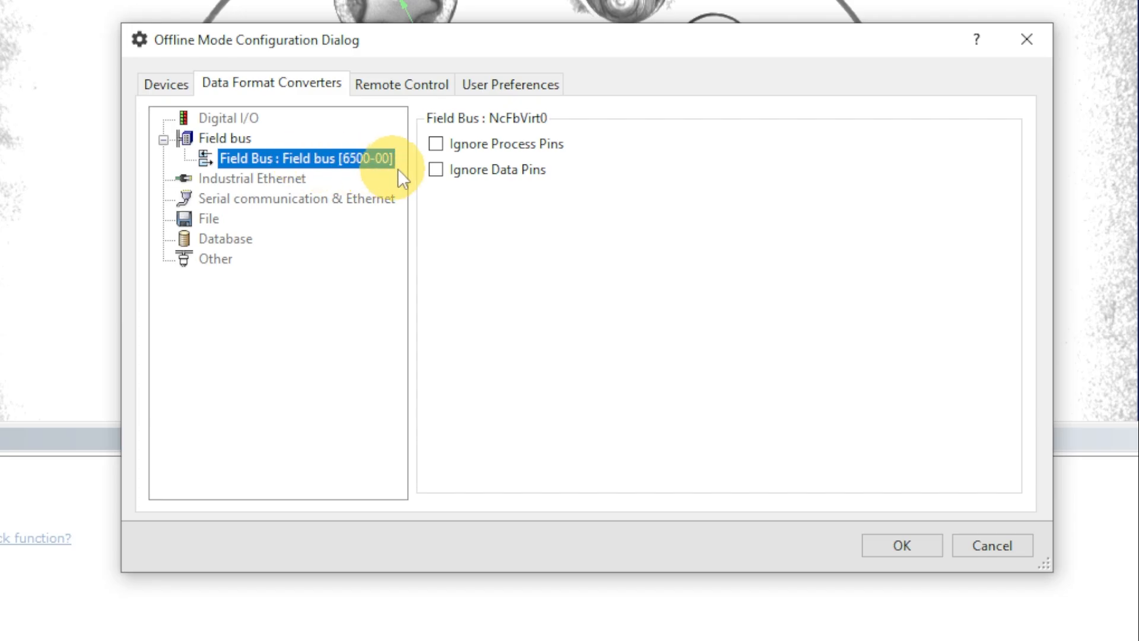
pyautogui.click(443, 170)
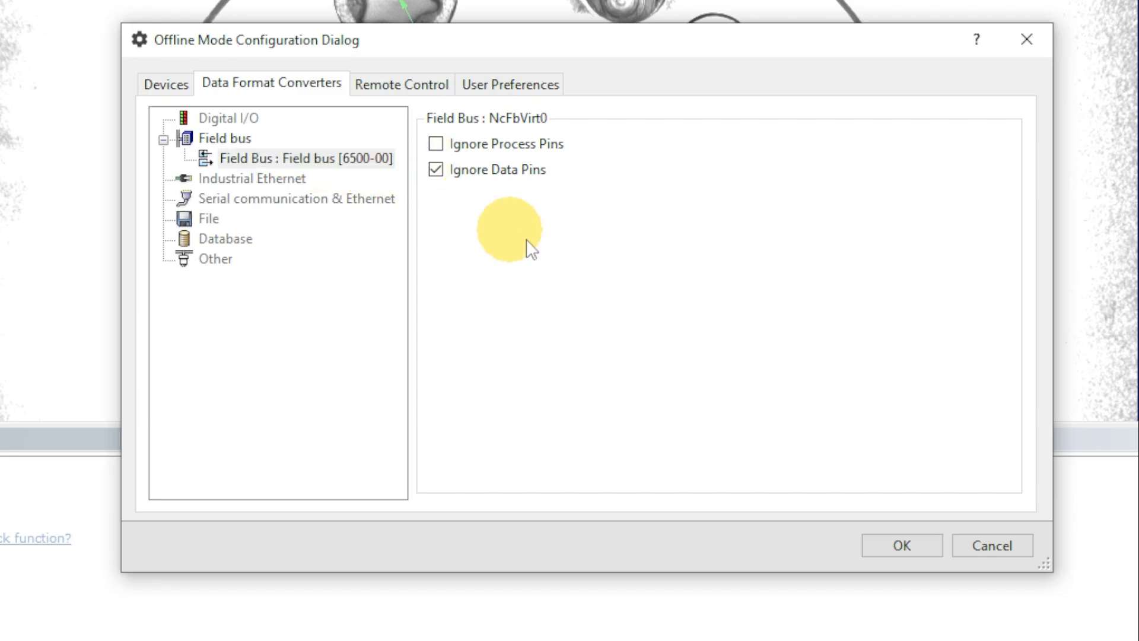
pyautogui.click(902, 543)
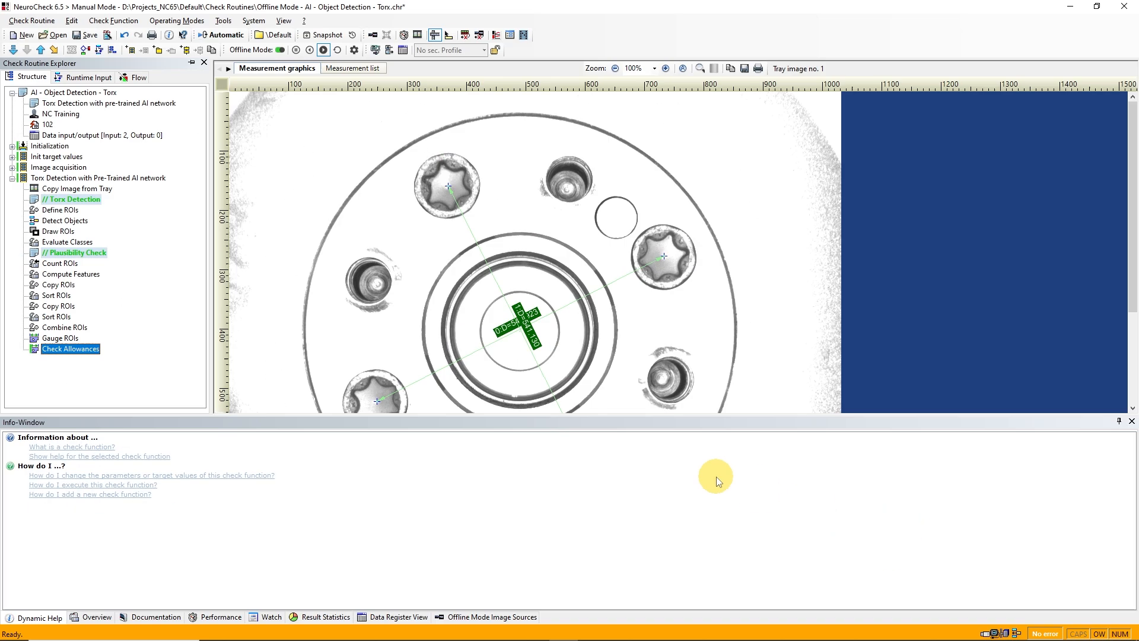
pyautogui.click(54, 49)
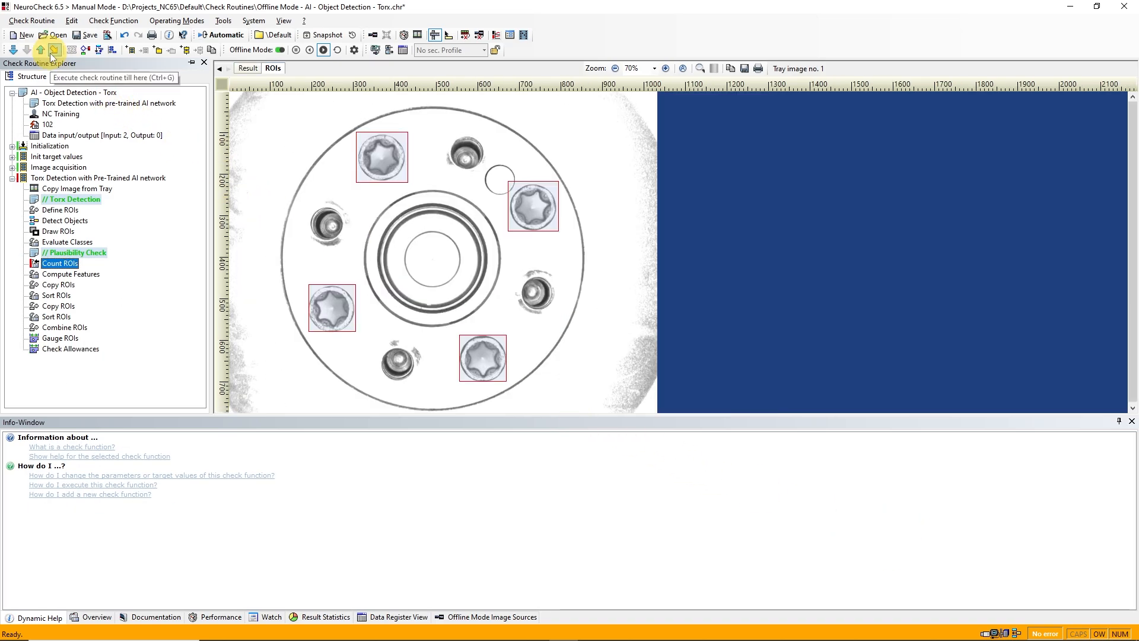
# Examine the data input configuration of the Init target values check and the register cells available for its Activate Check property
pyautogui.click(12, 157)
pyautogui.click(61, 179)
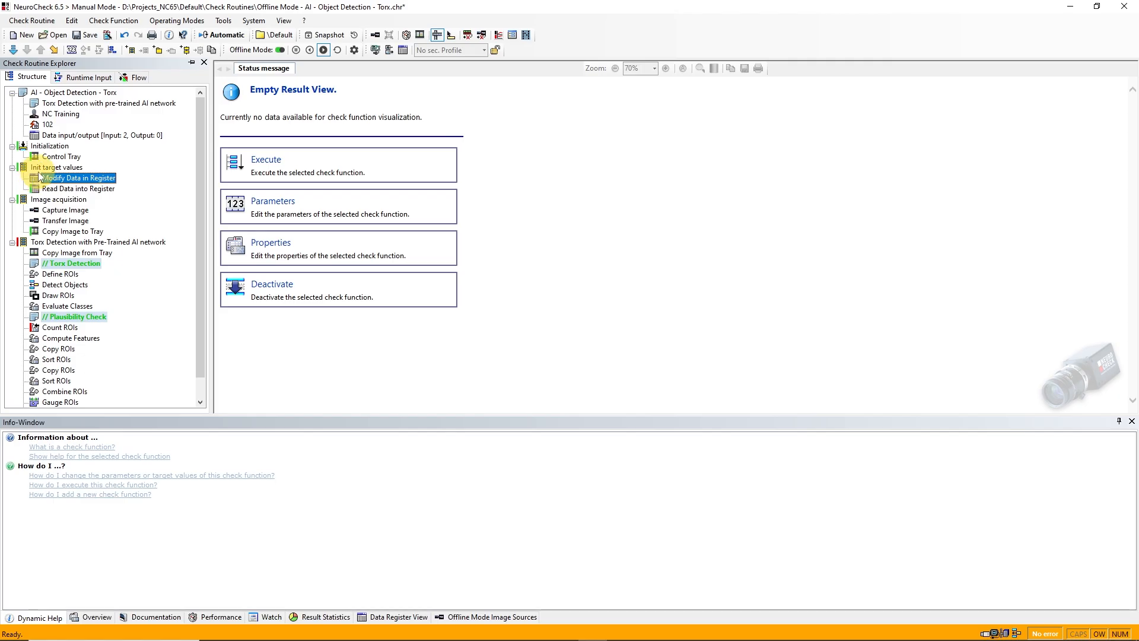
pyautogui.click(42, 168)
pyautogui.rightClick(42, 171)
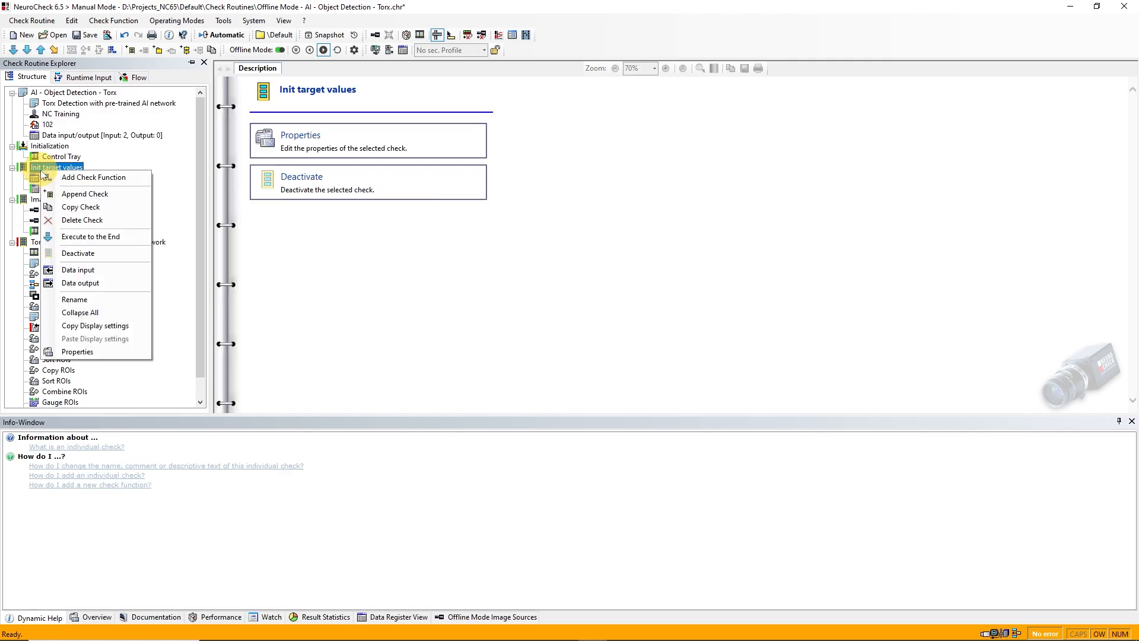
pyautogui.click(95, 270)
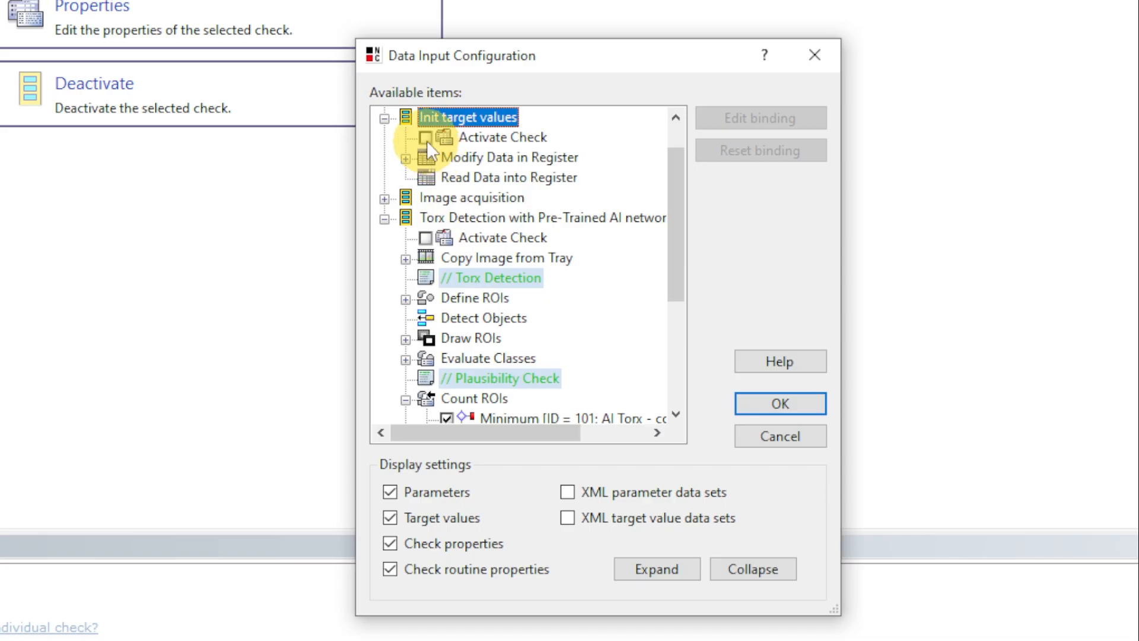
pyautogui.doubleClick(425, 137)
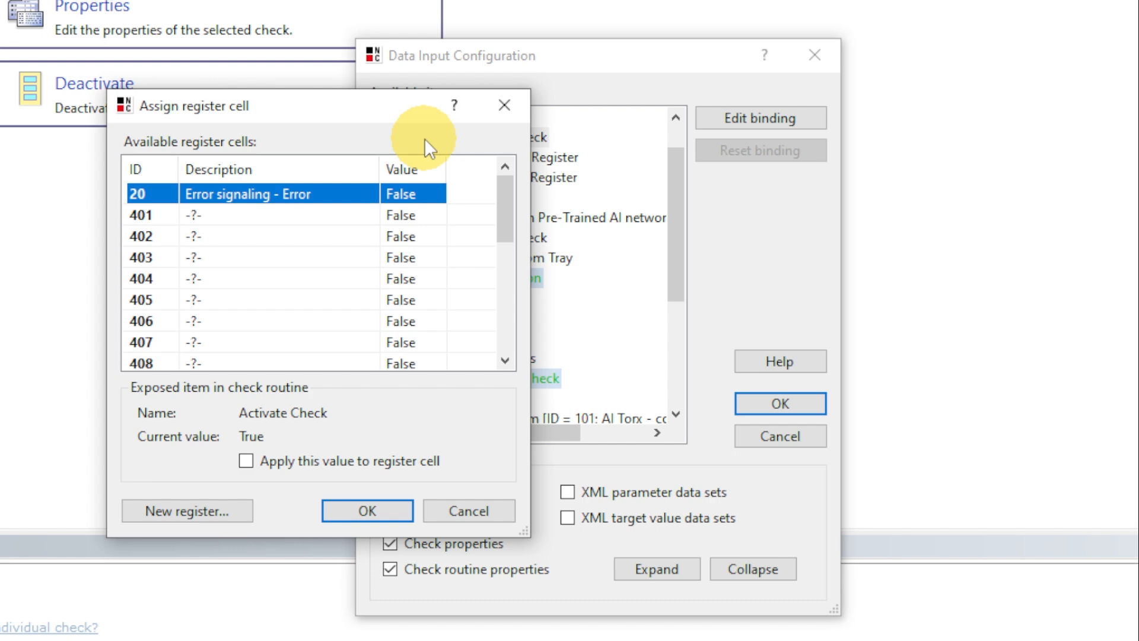
pyautogui.click(497, 117)
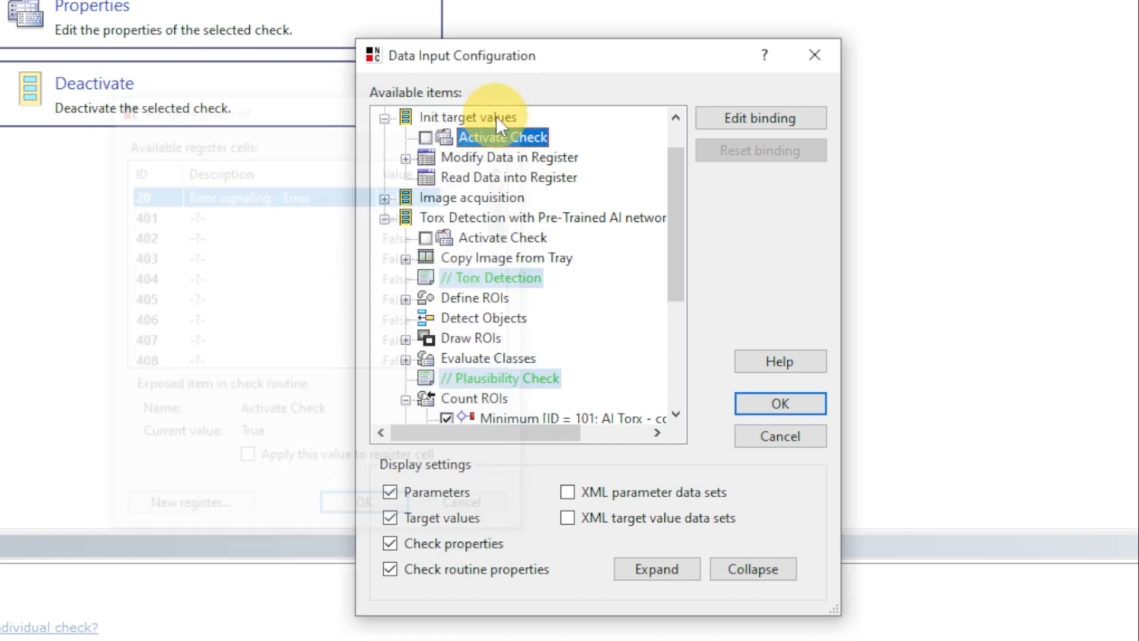
pyautogui.click(825, 60)
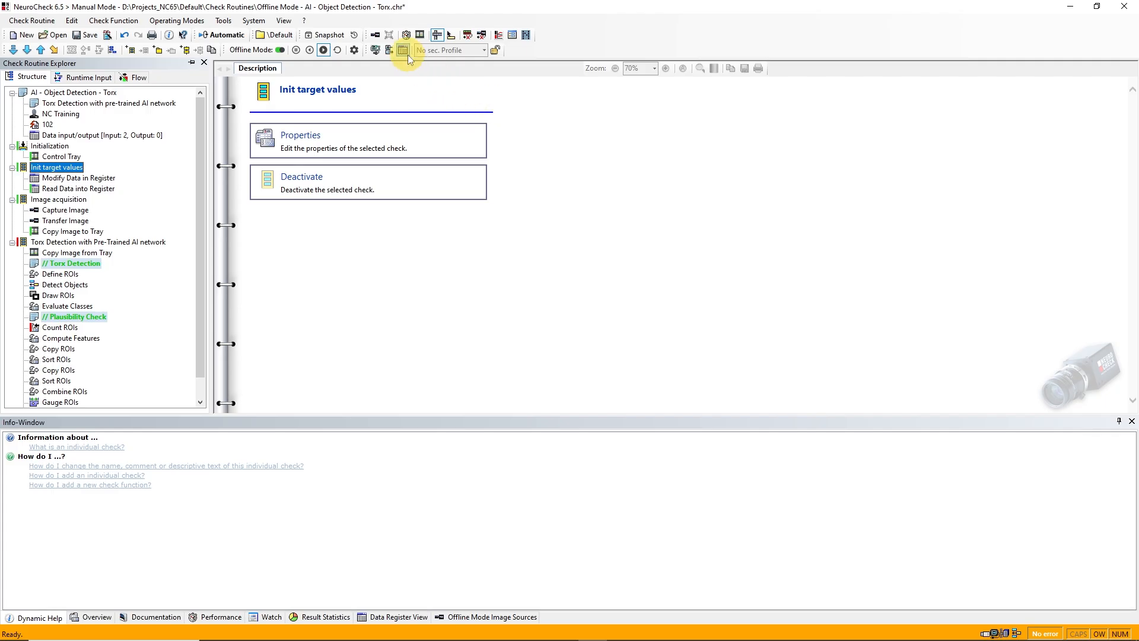
# Create a Boolean data register cell with ID 30 and the description "Offline Mode active"
pyautogui.click(408, 55)
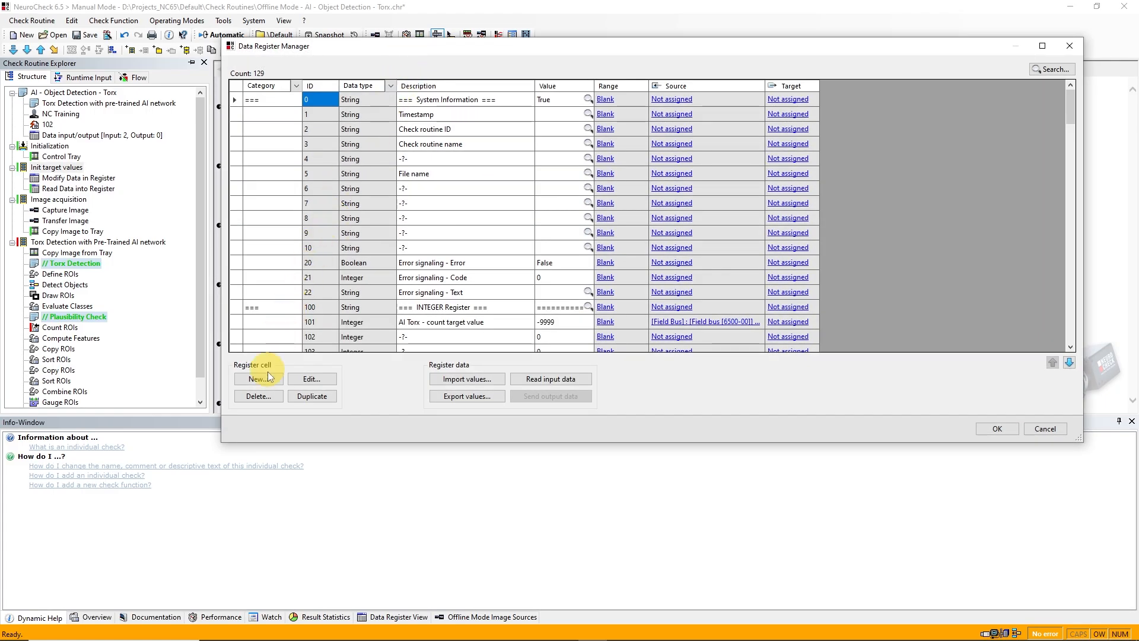
pyautogui.click(268, 378)
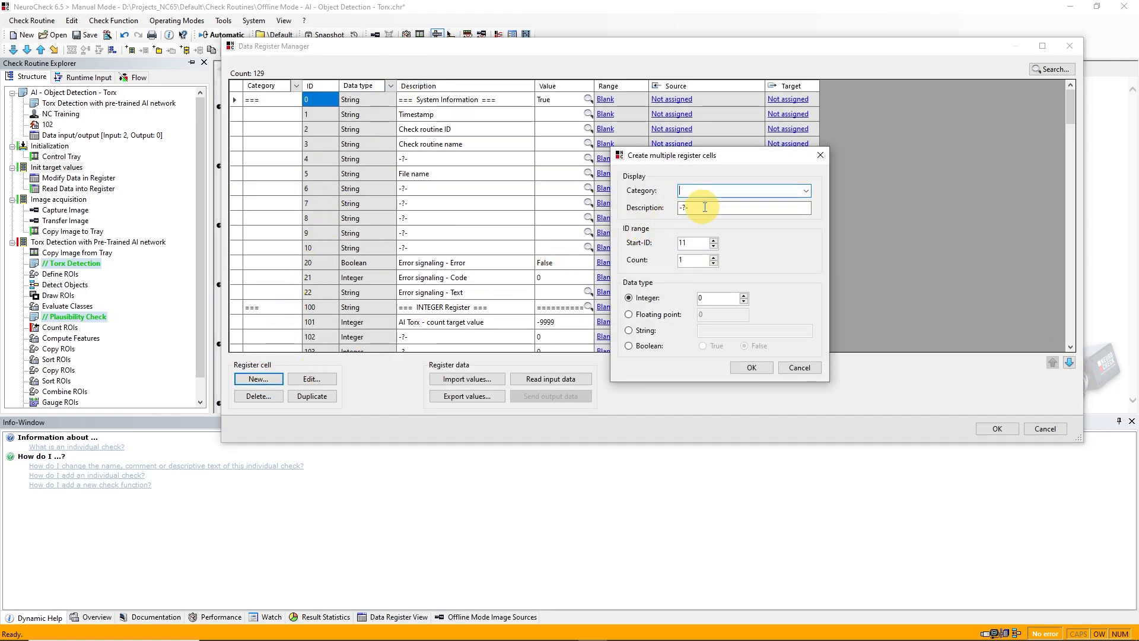
pyautogui.doubleClick(705, 207)
pyautogui.write('Offline')
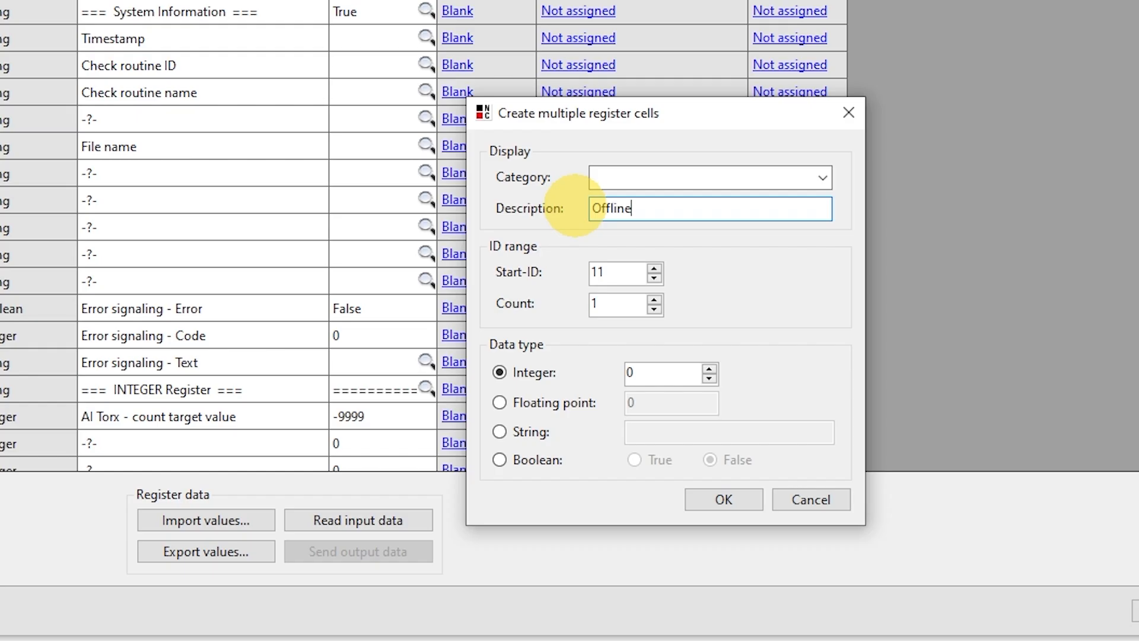
pyautogui.write(' Mode active')
pyautogui.doubleClick(595, 272)
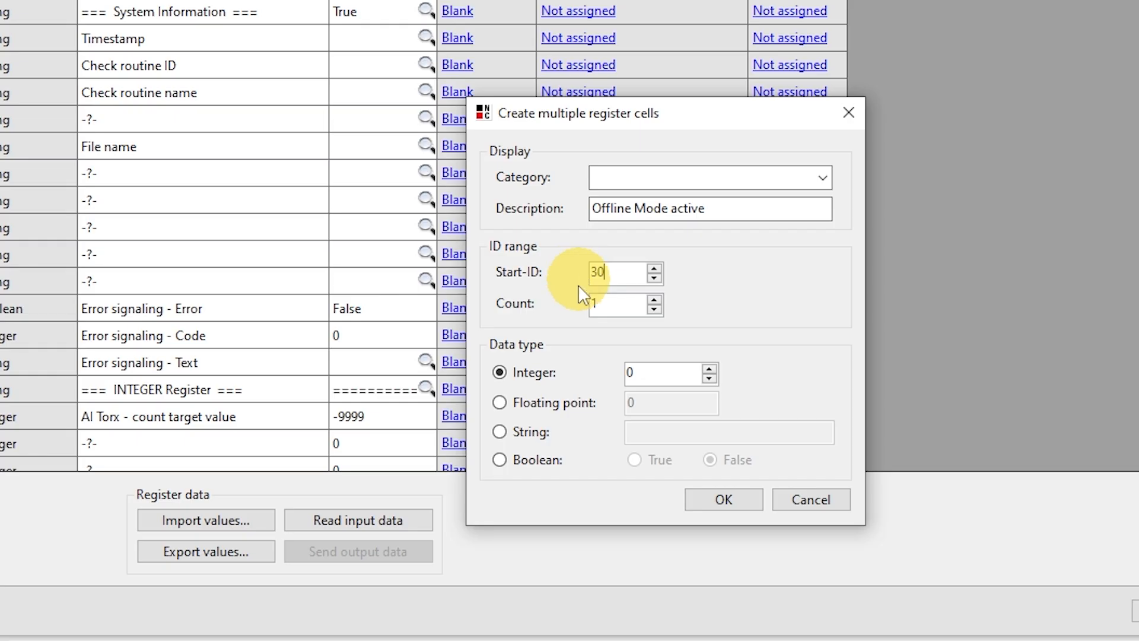
pyautogui.click(499, 460)
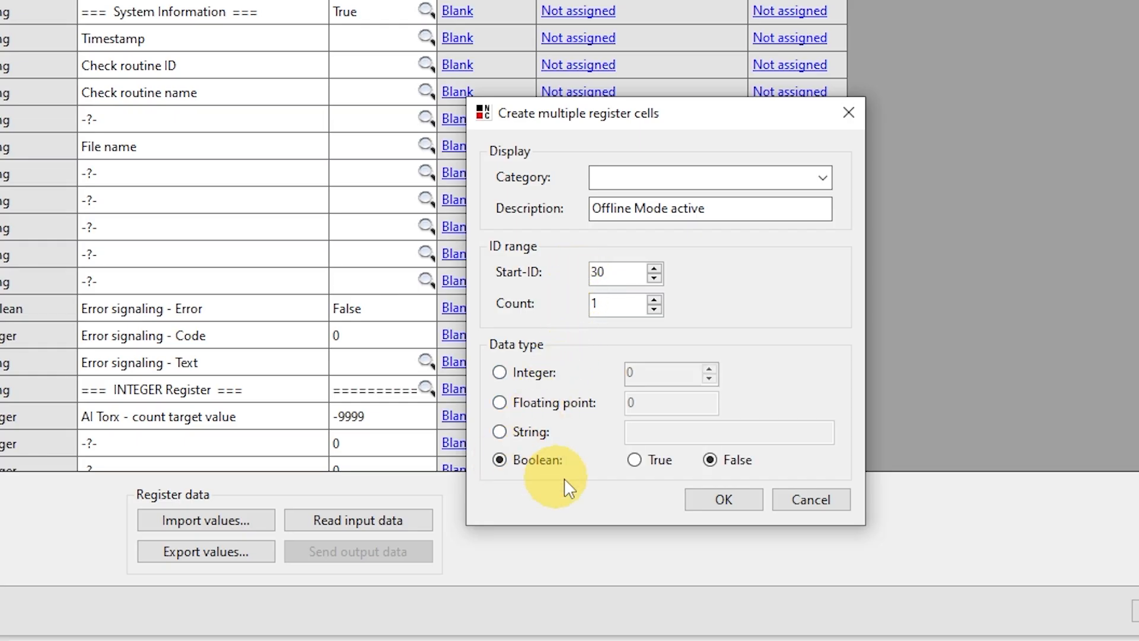
pyautogui.click(722, 503)
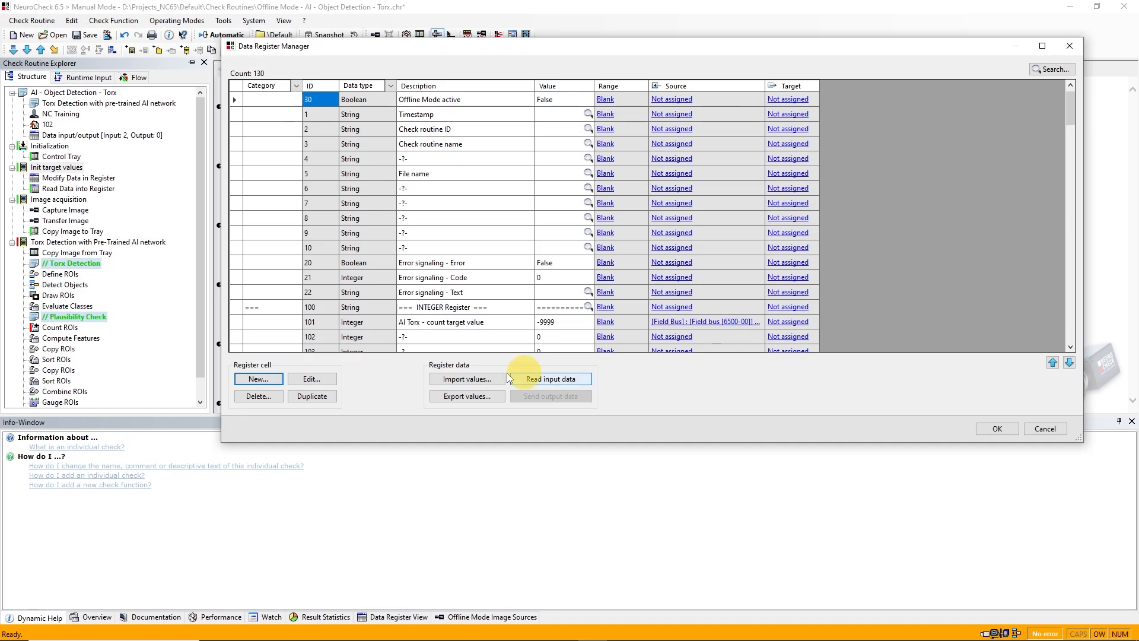
# Create a Boolean data register cell with ID 31 and the description "Online Mode active", and accept the register changes
pyautogui.click(261, 379)
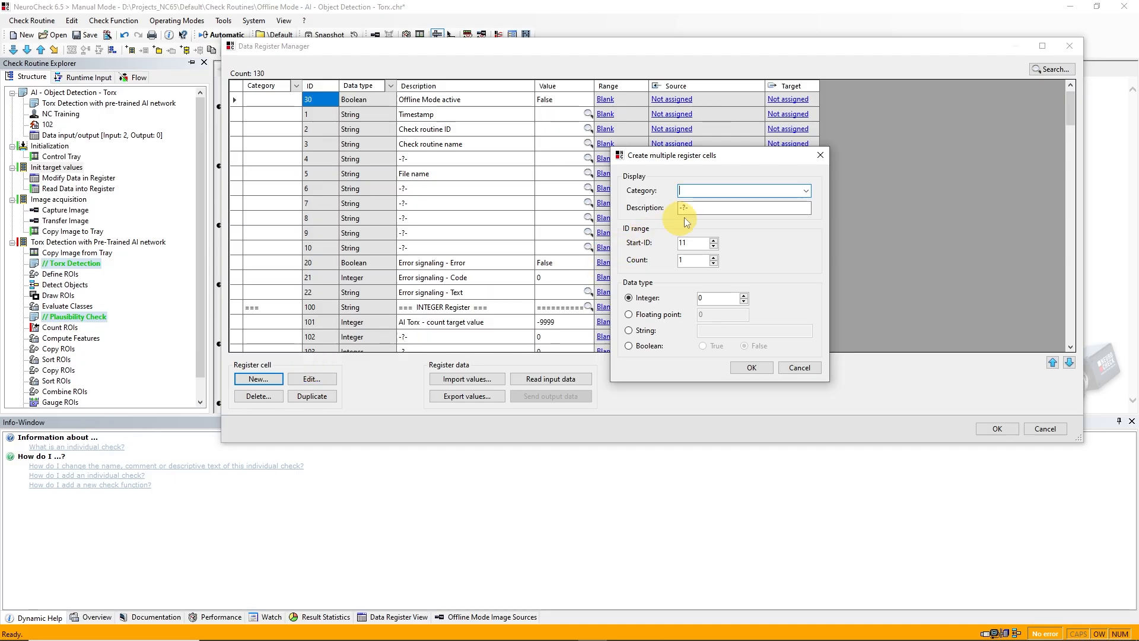
pyautogui.doubleClick(713, 206)
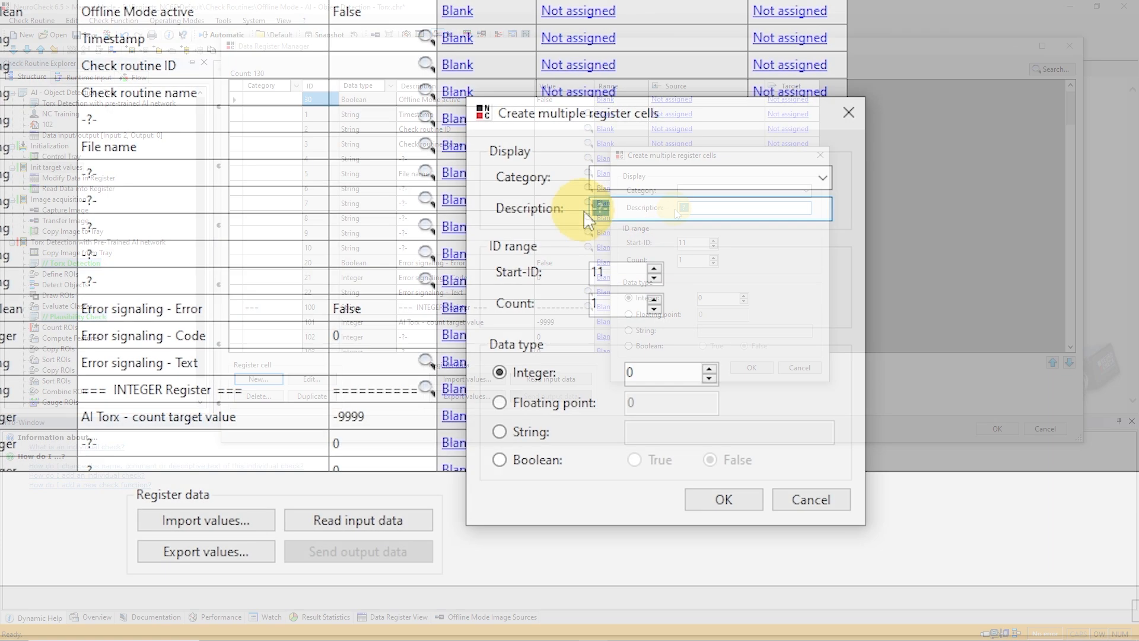
pyautogui.write('Online Mode active')
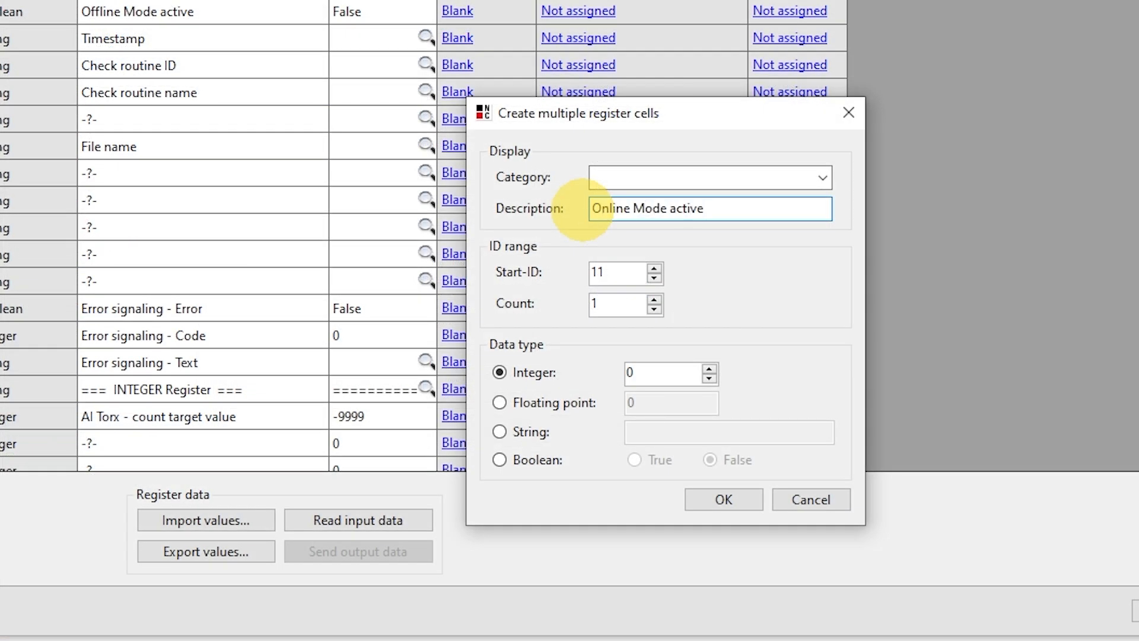
pyautogui.doubleClick(599, 273)
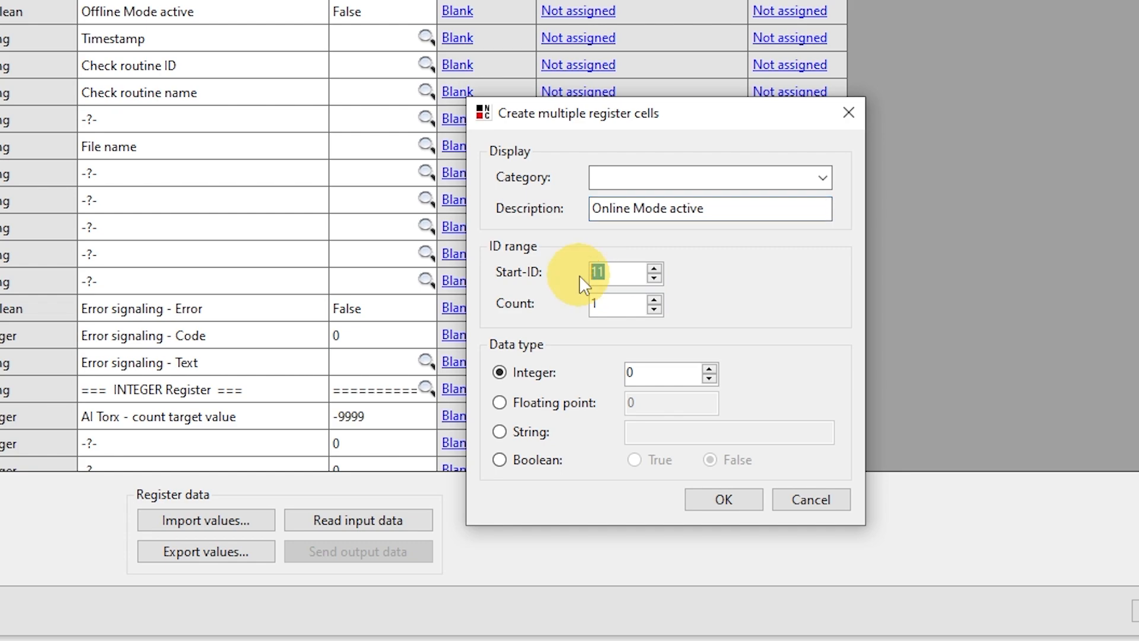
pyautogui.click(500, 460)
pyautogui.click(704, 496)
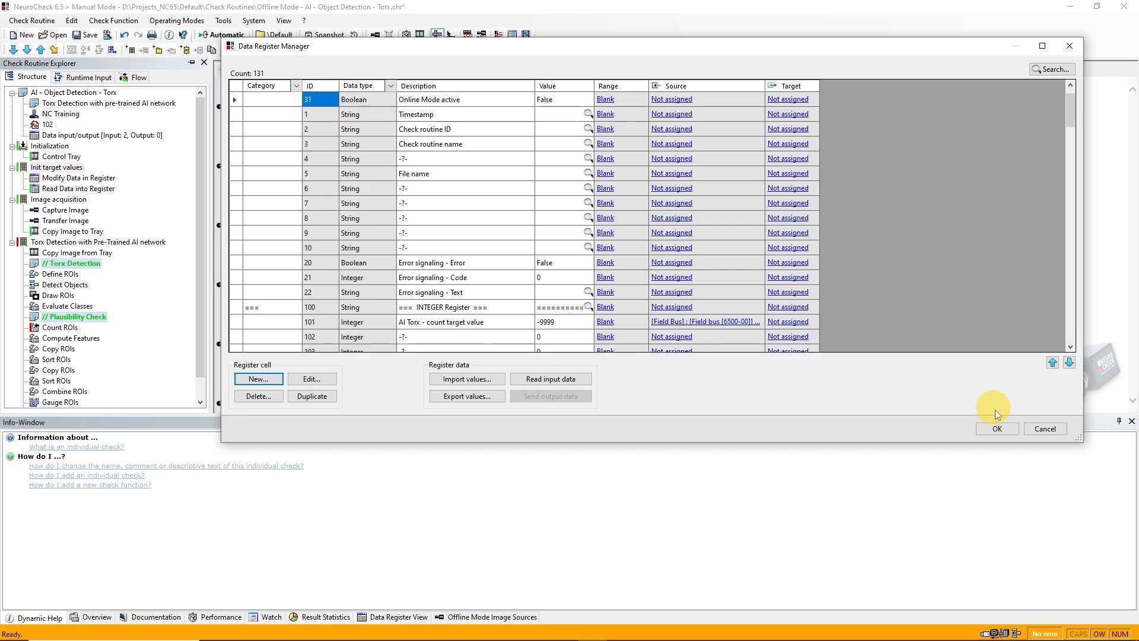
pyautogui.click(997, 428)
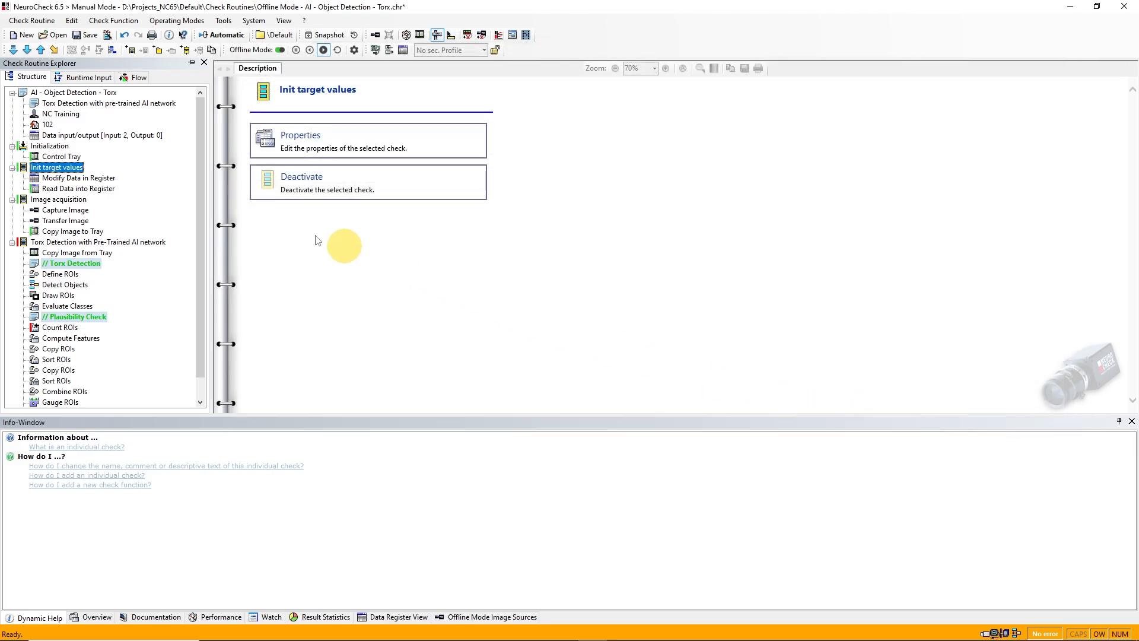
# Add the check functions Get System Information and Modify Data in Register to the Initialization start action
pyautogui.click(52, 147)
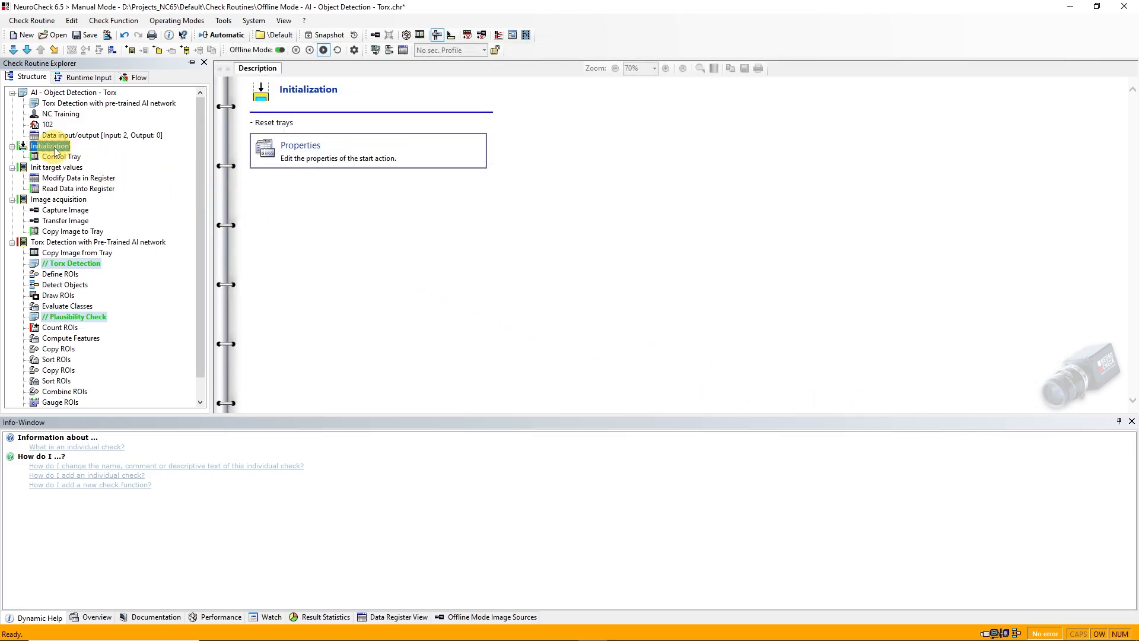
pyautogui.click(111, 50)
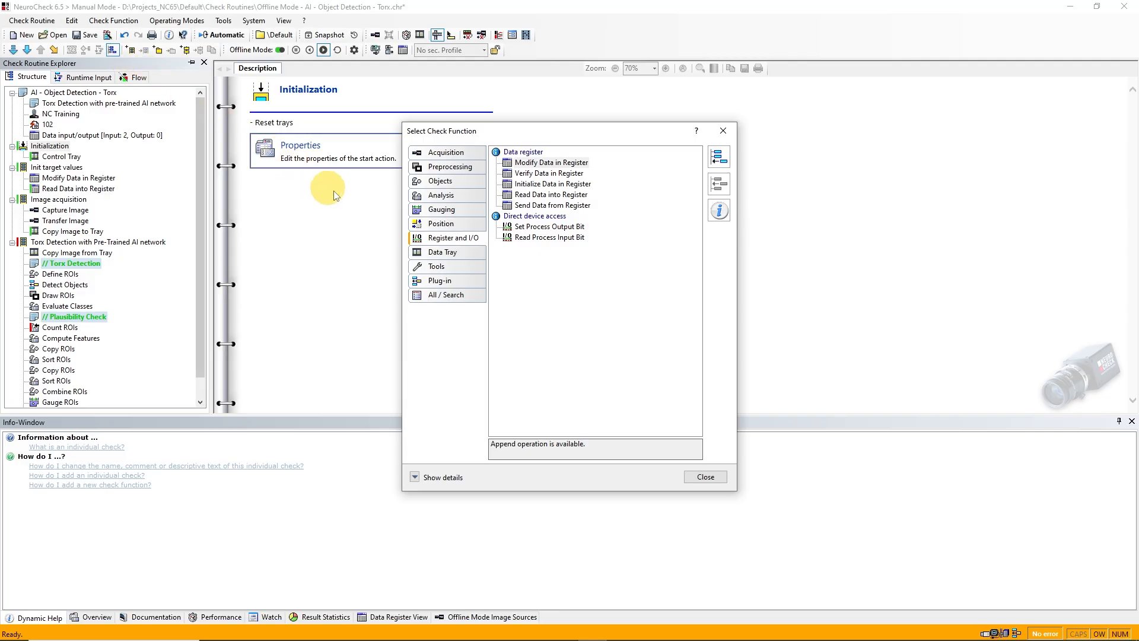
pyautogui.click(437, 267)
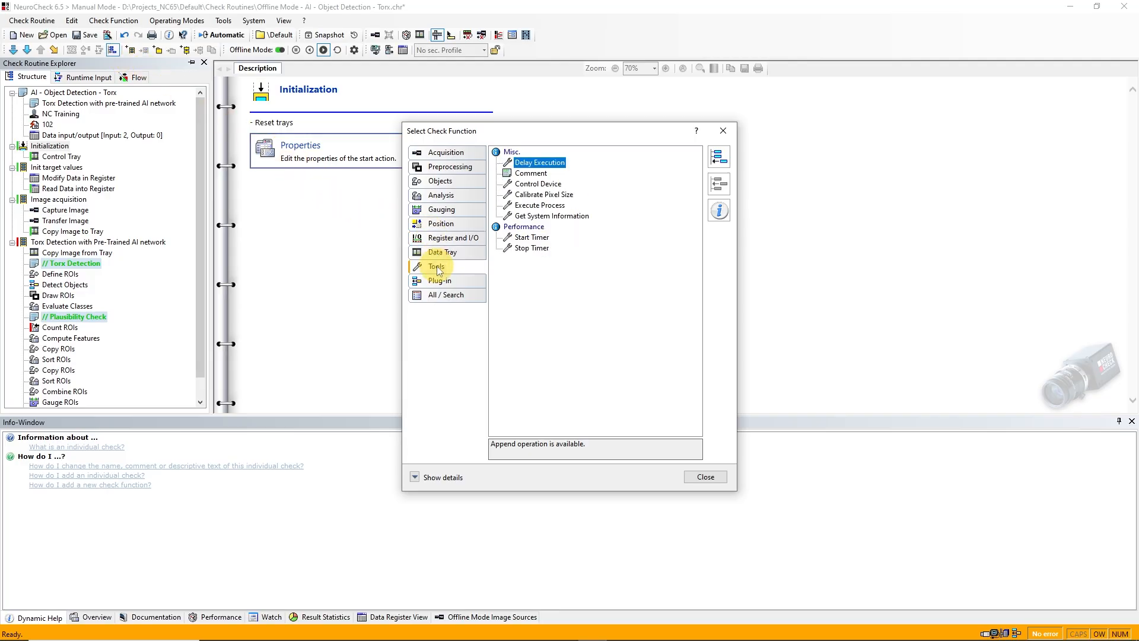
pyautogui.doubleClick(535, 217)
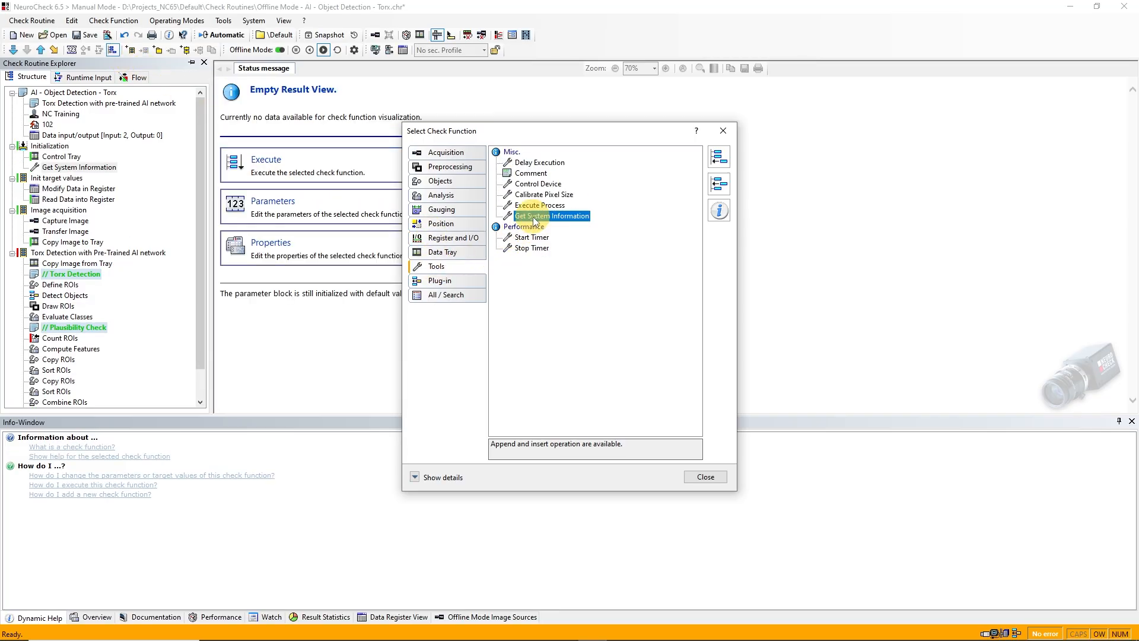
pyautogui.click(452, 239)
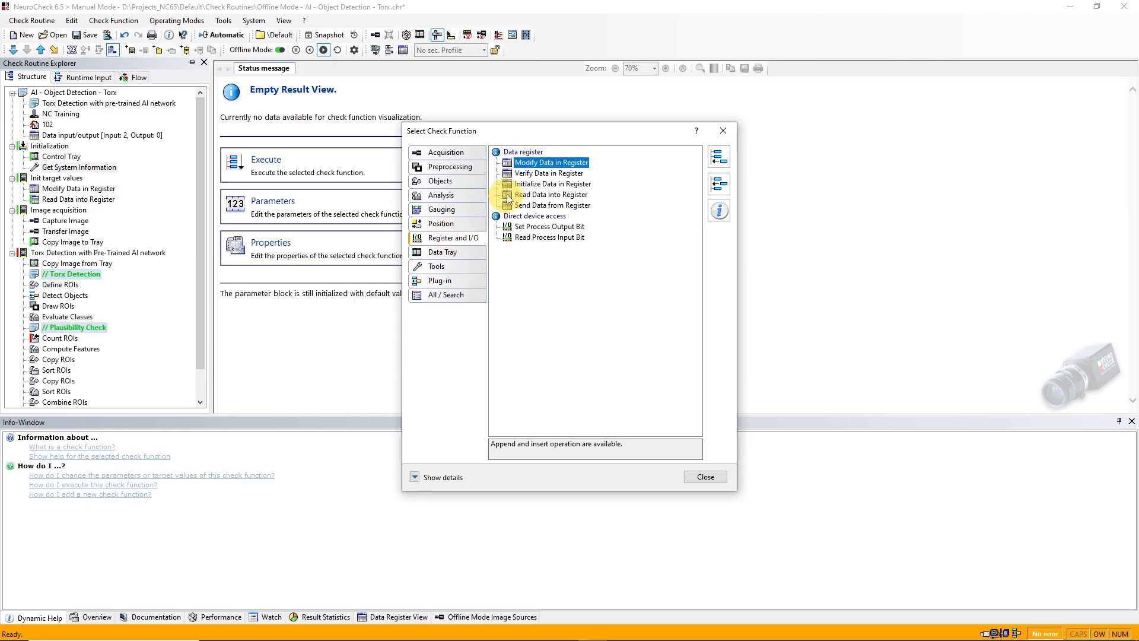
pyautogui.doubleClick(536, 164)
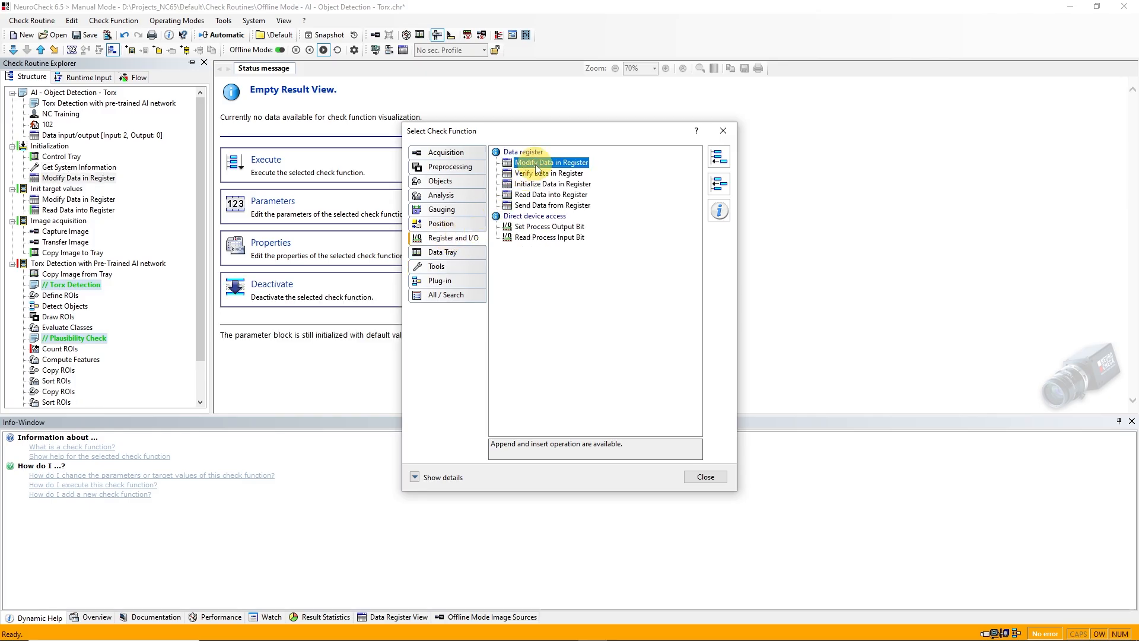
pyautogui.click(723, 131)
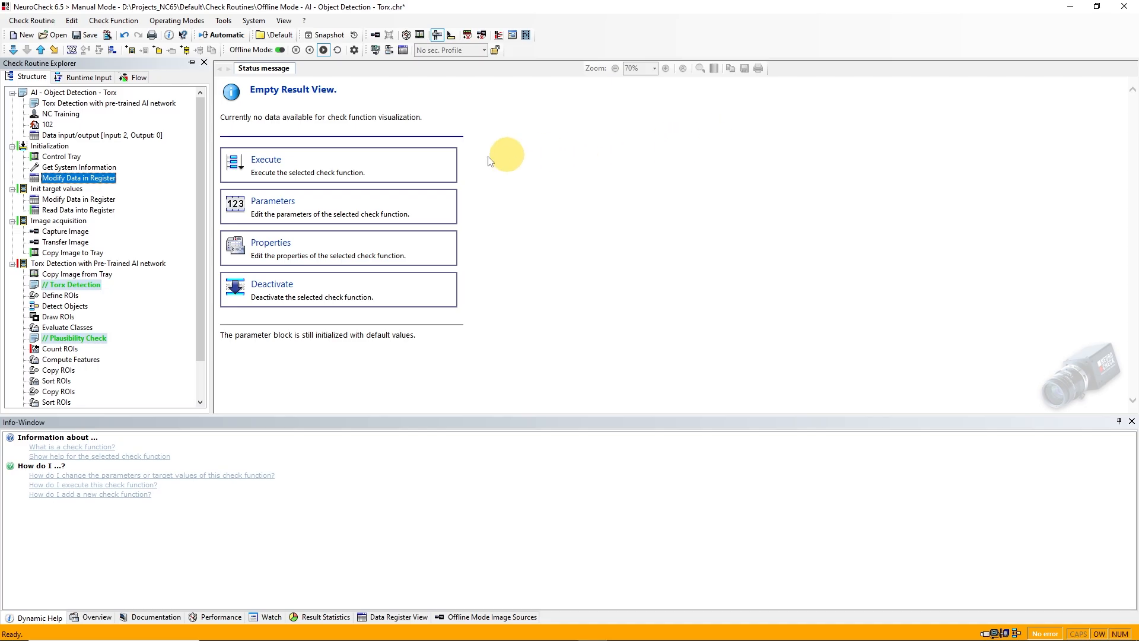
# Add a system information entry with target register ID 30 to the parameters of Get System Information
pyautogui.click(79, 168)
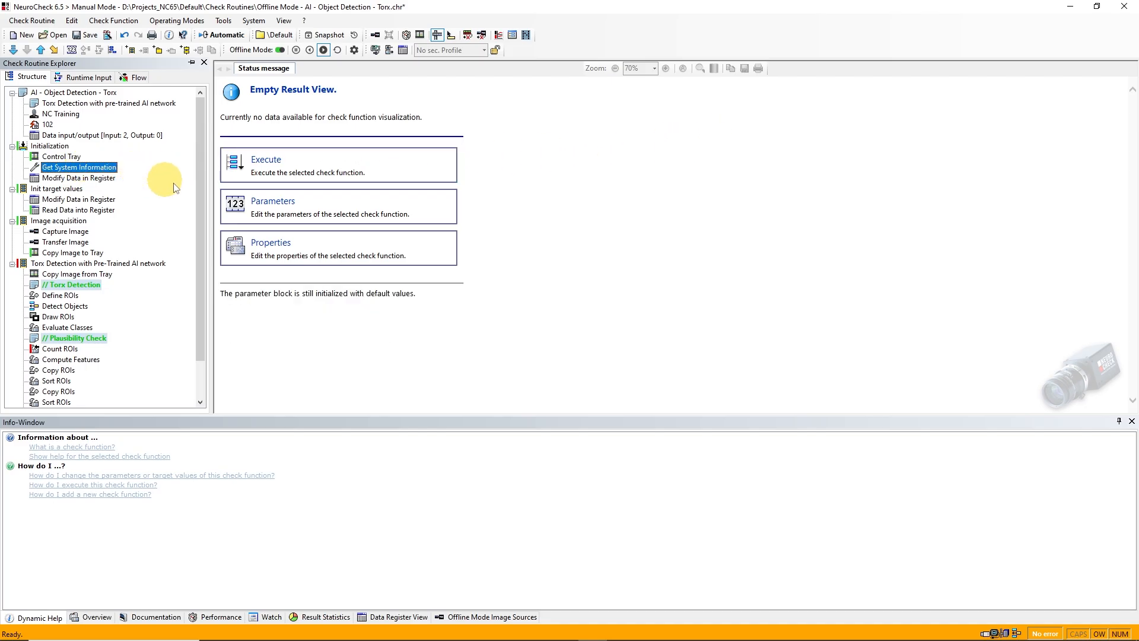
pyautogui.click(263, 205)
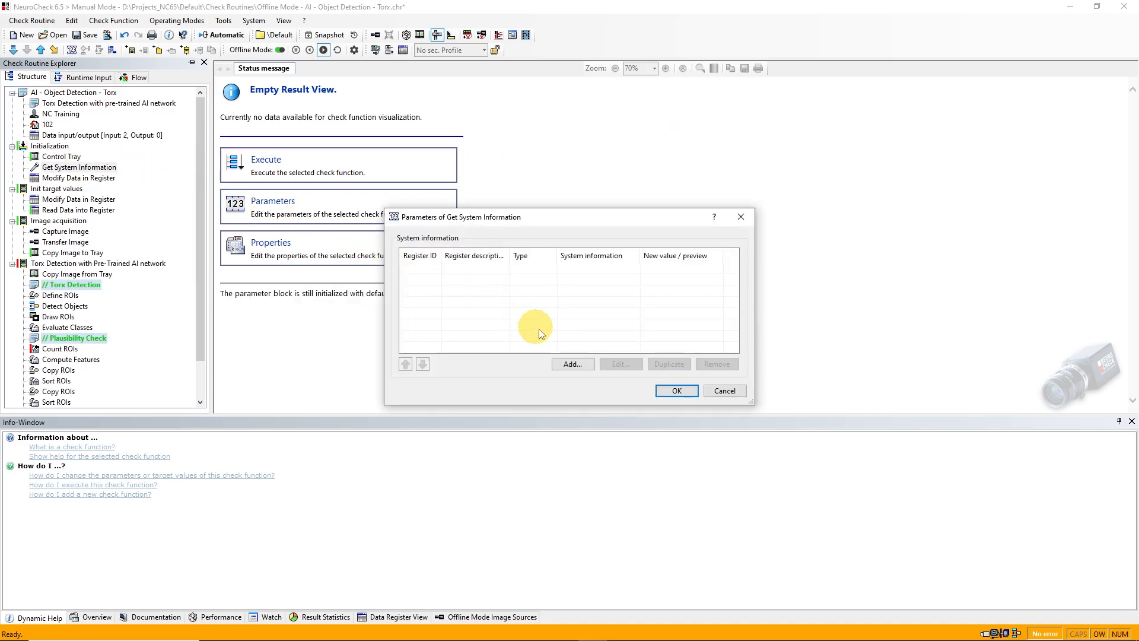
pyautogui.click(573, 364)
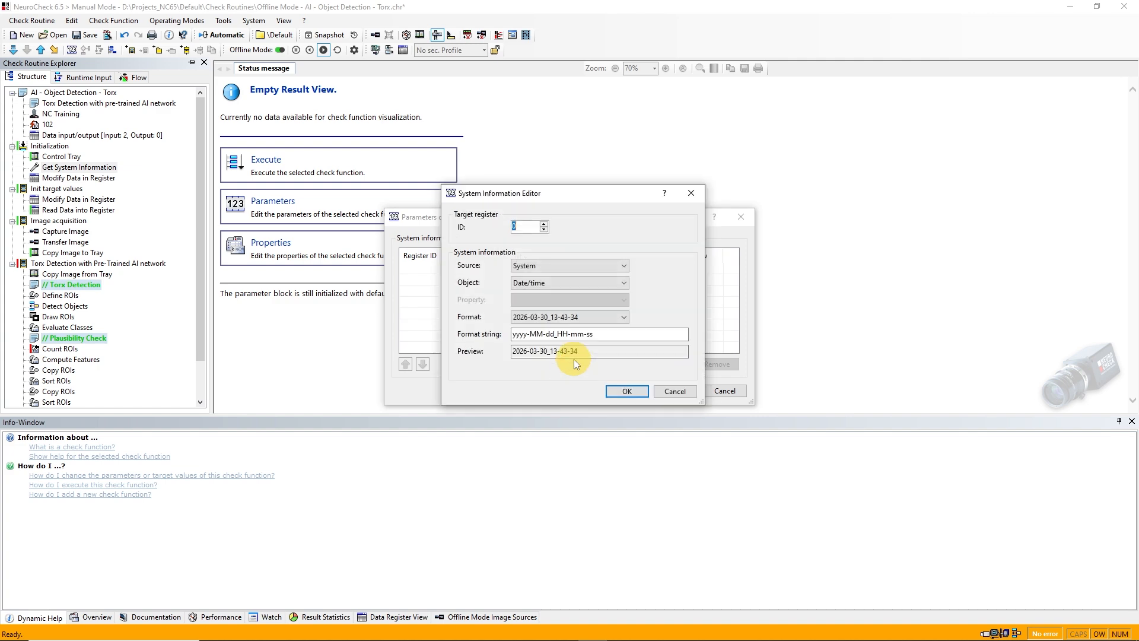
pyautogui.doubleClick(513, 228)
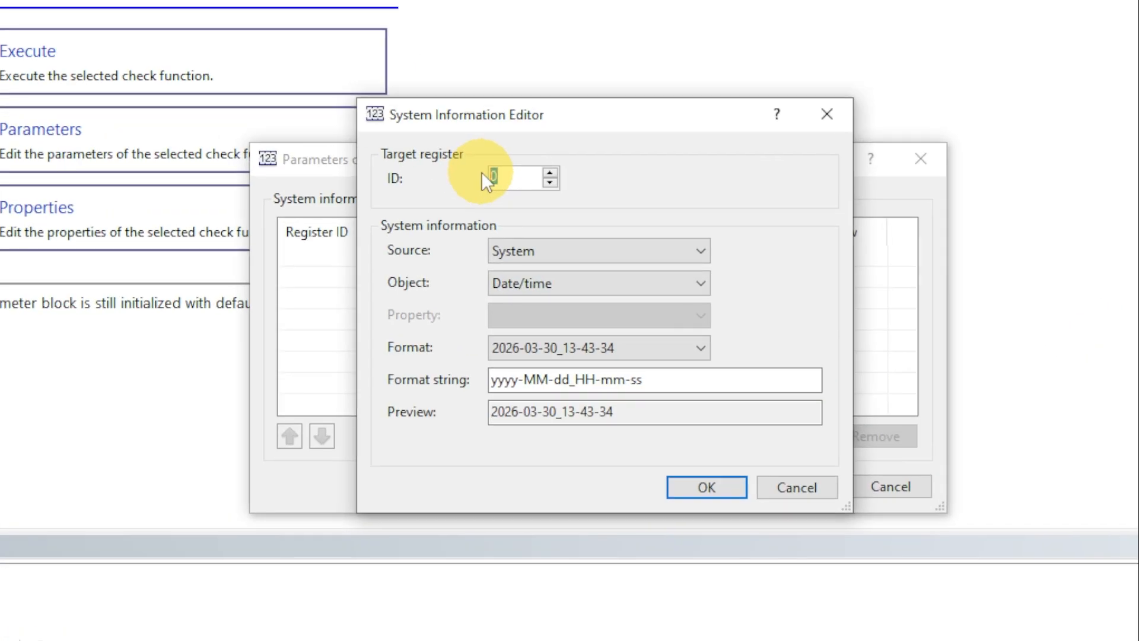
pyautogui.write('30')
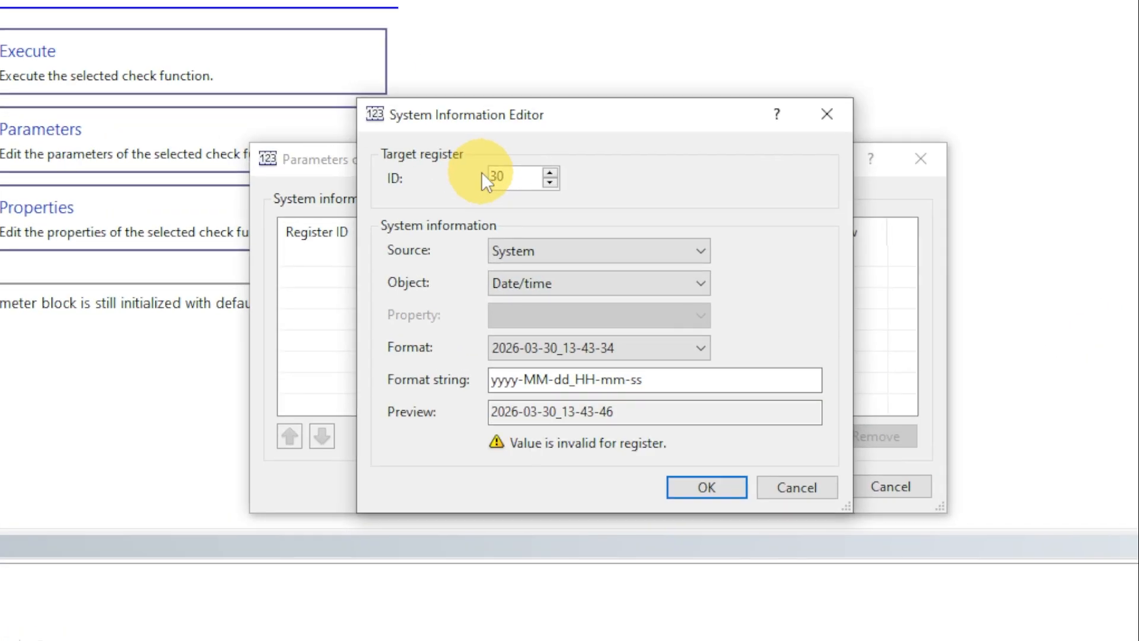
# Set the entry's source to NeuroCheck, object to Operating mode and property to Offline mode active, and accept the parameters
pyautogui.click(543, 252)
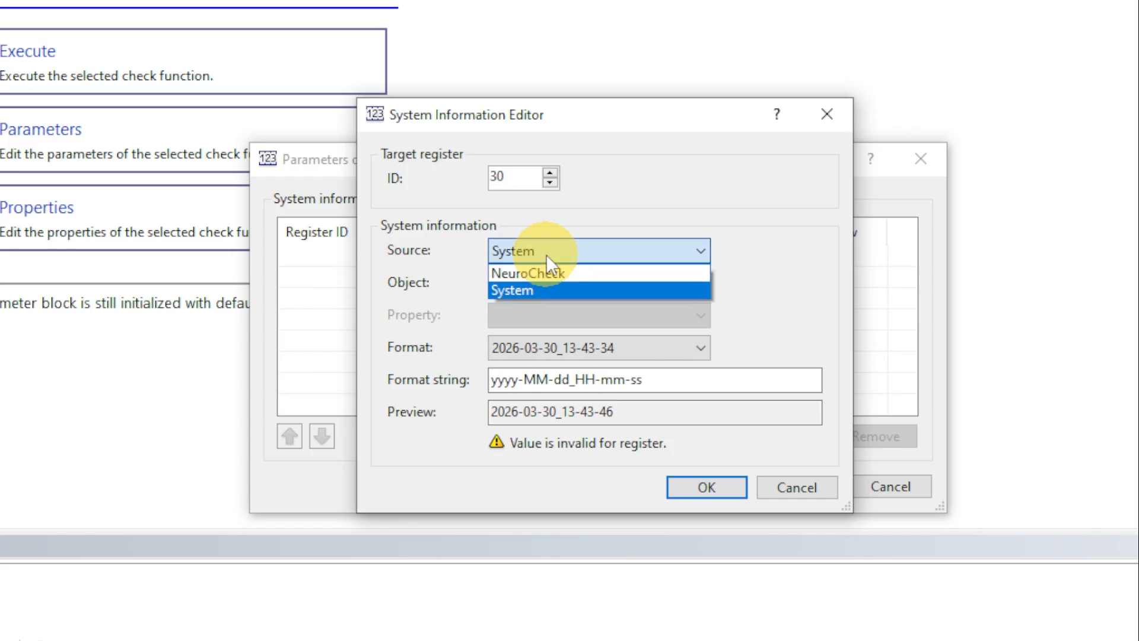
pyautogui.click(545, 268)
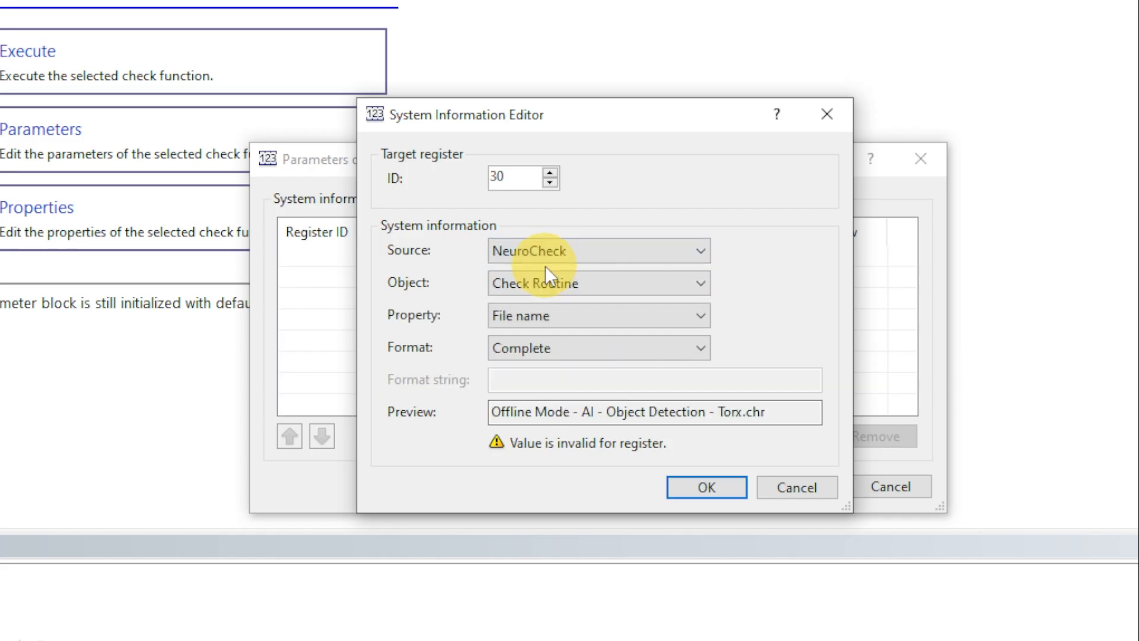
pyautogui.click(548, 277)
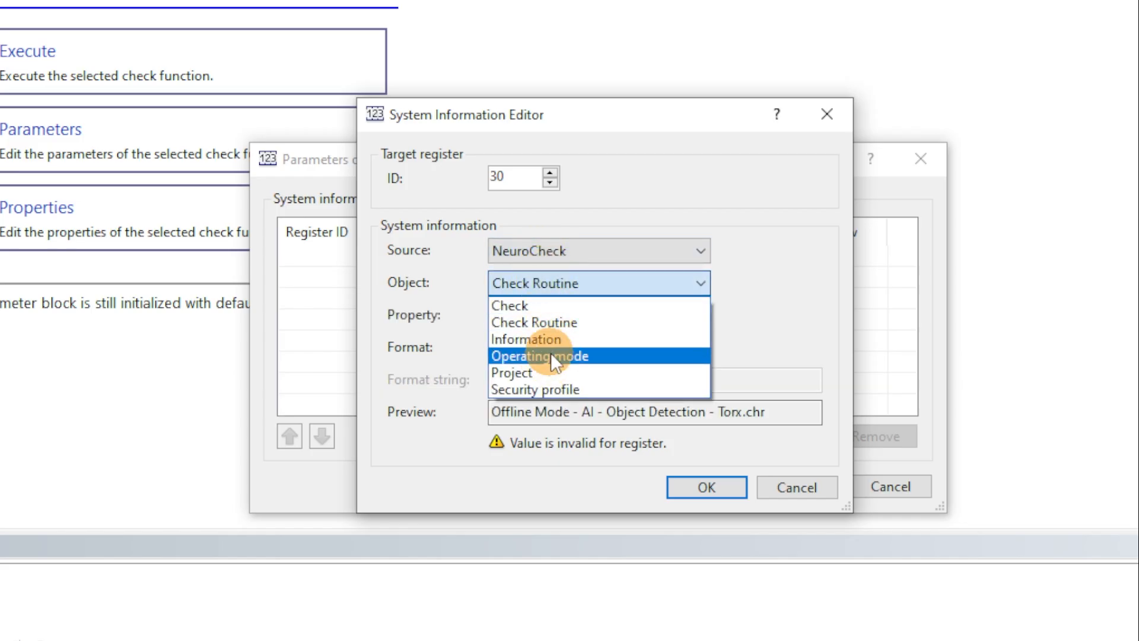
pyautogui.click(550, 356)
pyautogui.click(554, 317)
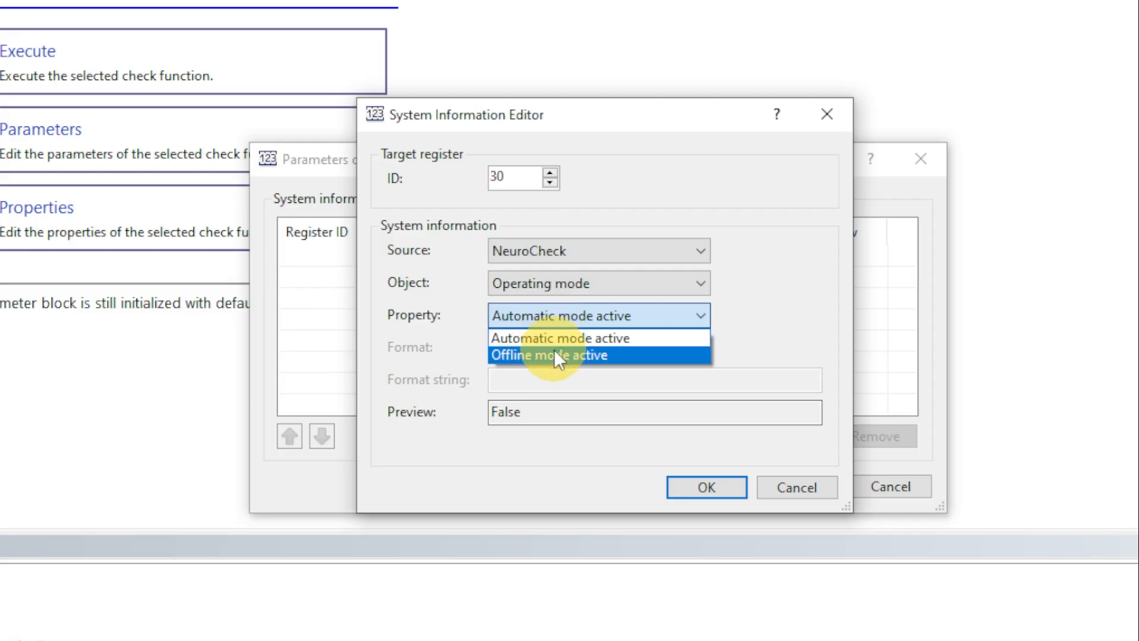
pyautogui.click(556, 355)
pyautogui.click(697, 489)
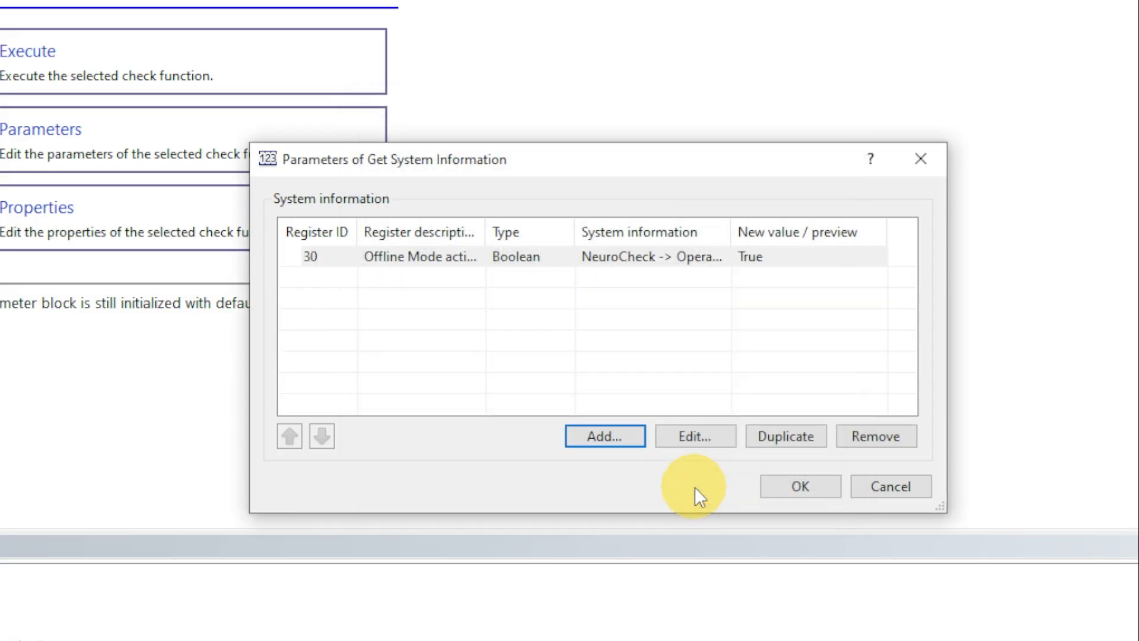
pyautogui.click(783, 486)
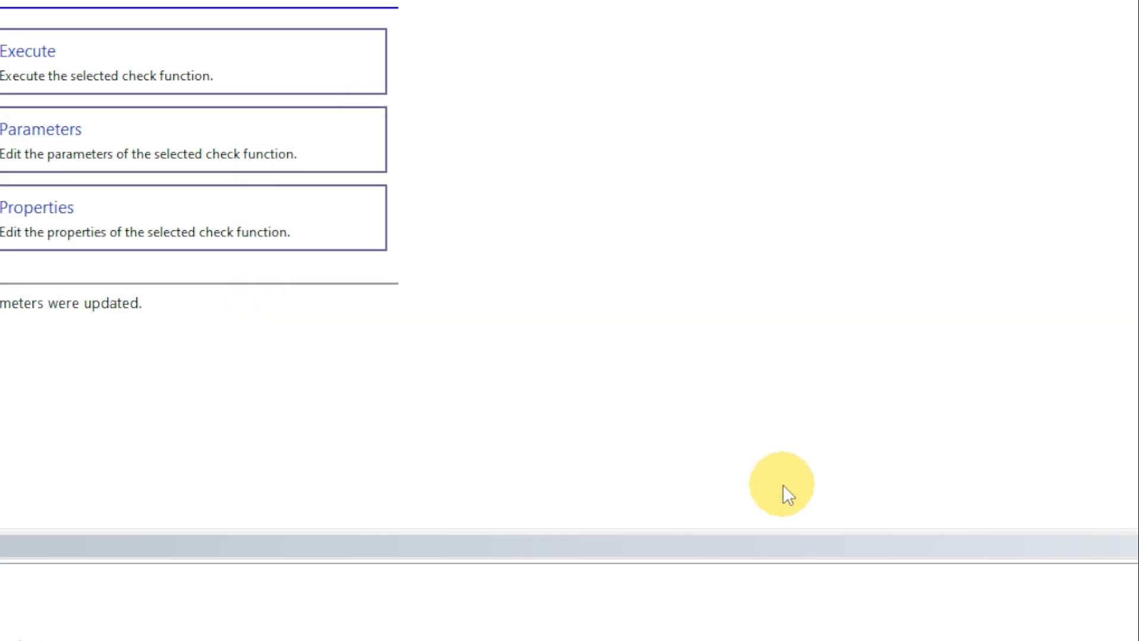
# Add a modification rule for register cell 31 to Initialization's Modify Data in Register, with the description "Offline Mode inactive"
pyautogui.click(94, 178)
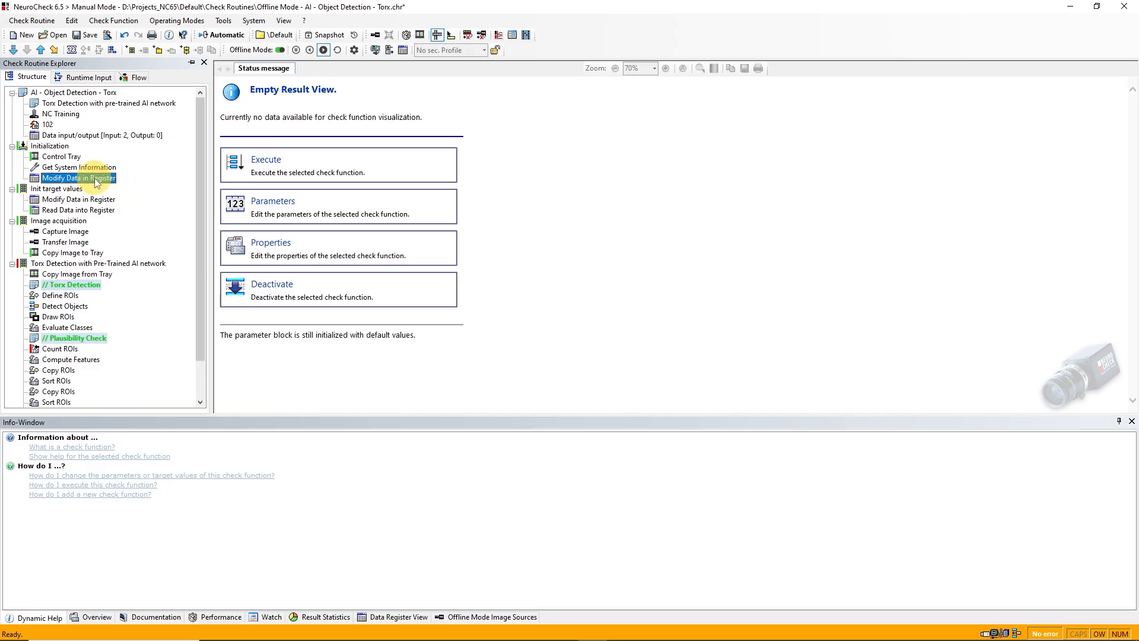
pyautogui.click(297, 208)
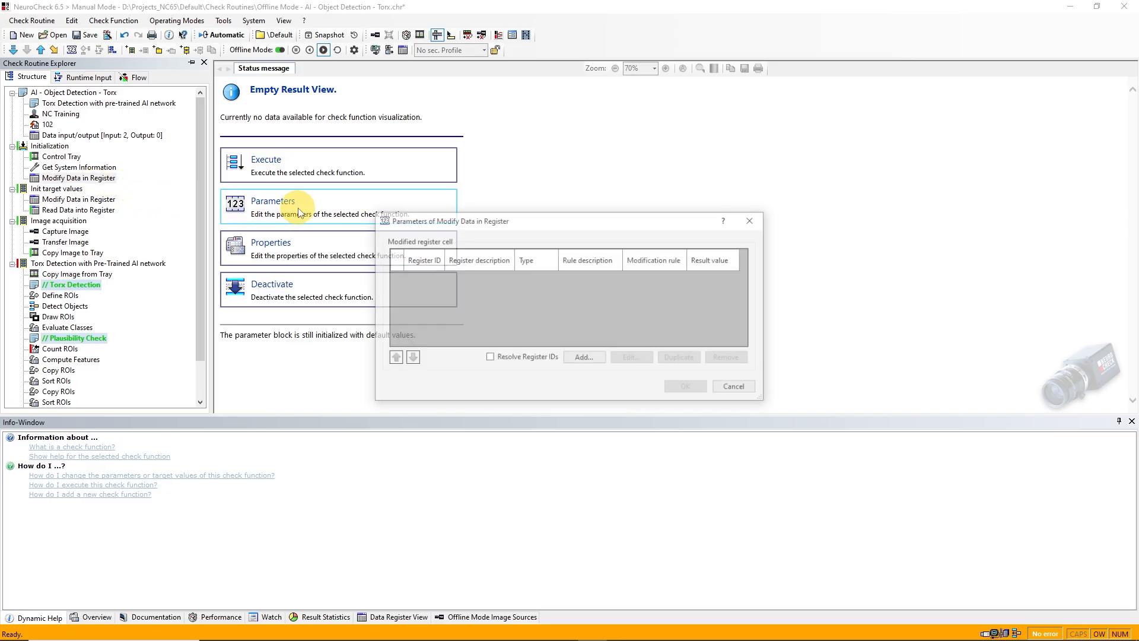
pyautogui.click(584, 357)
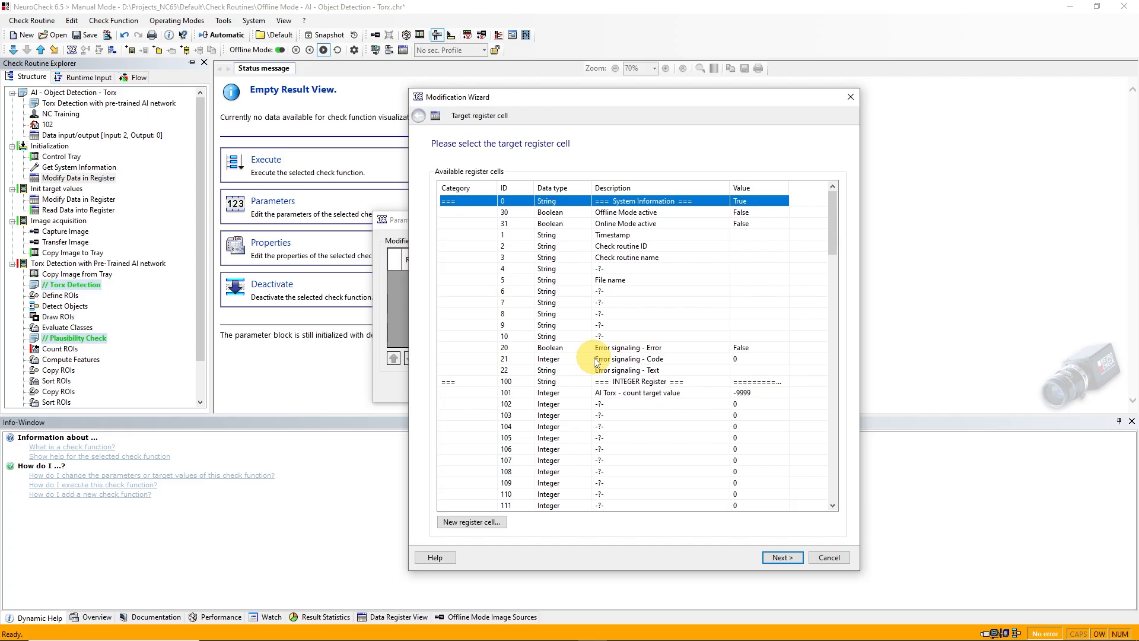
pyautogui.click(608, 227)
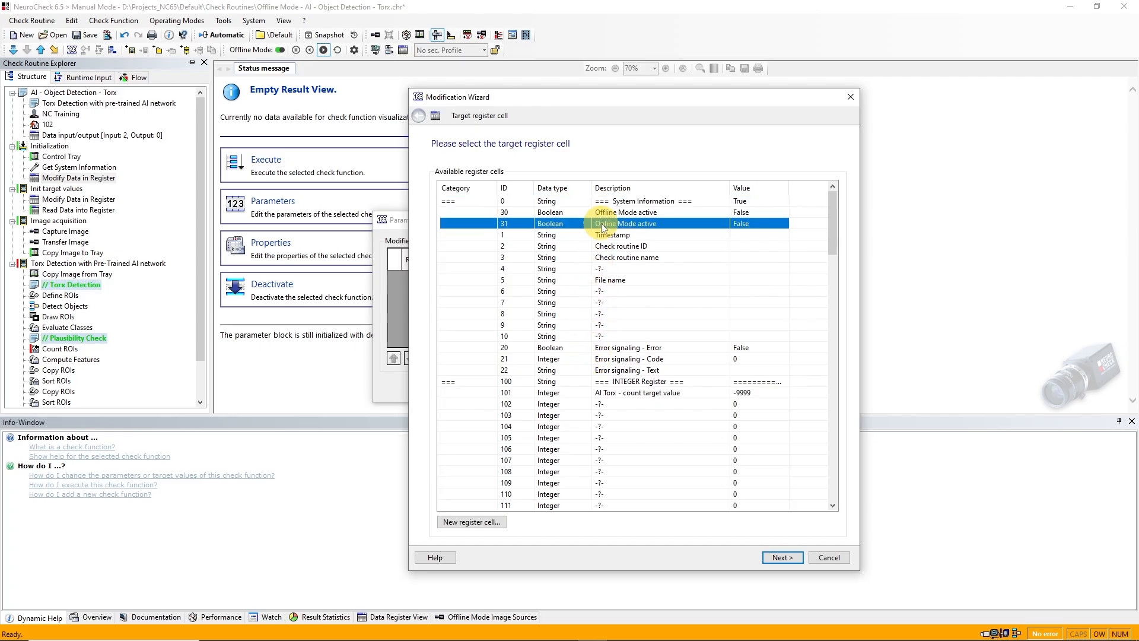
pyautogui.click(779, 558)
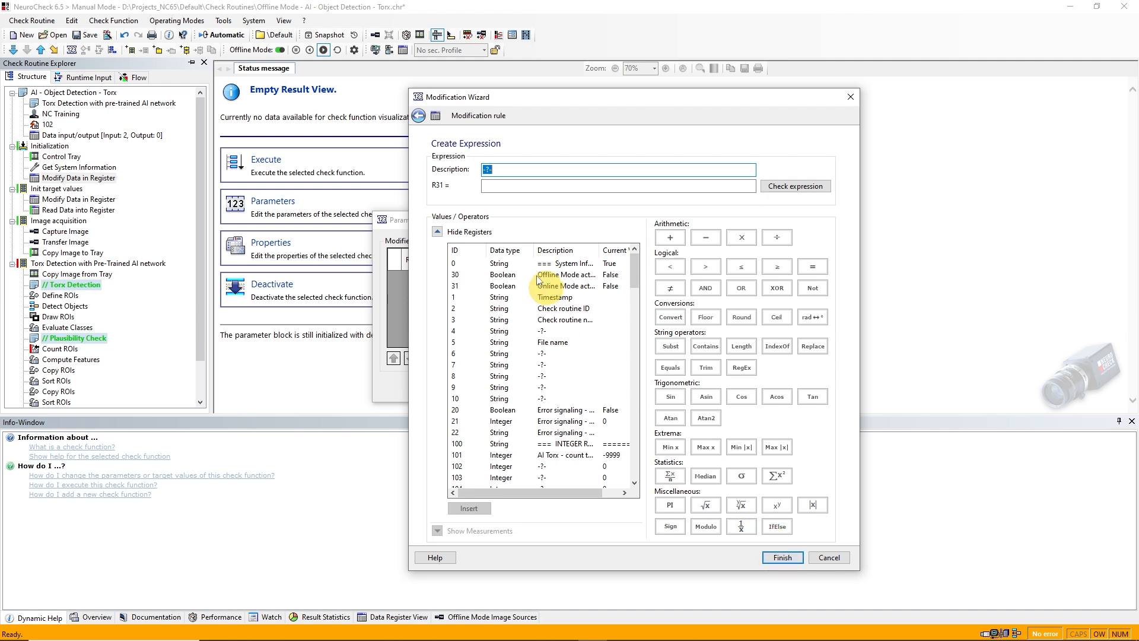
pyautogui.write('Of')
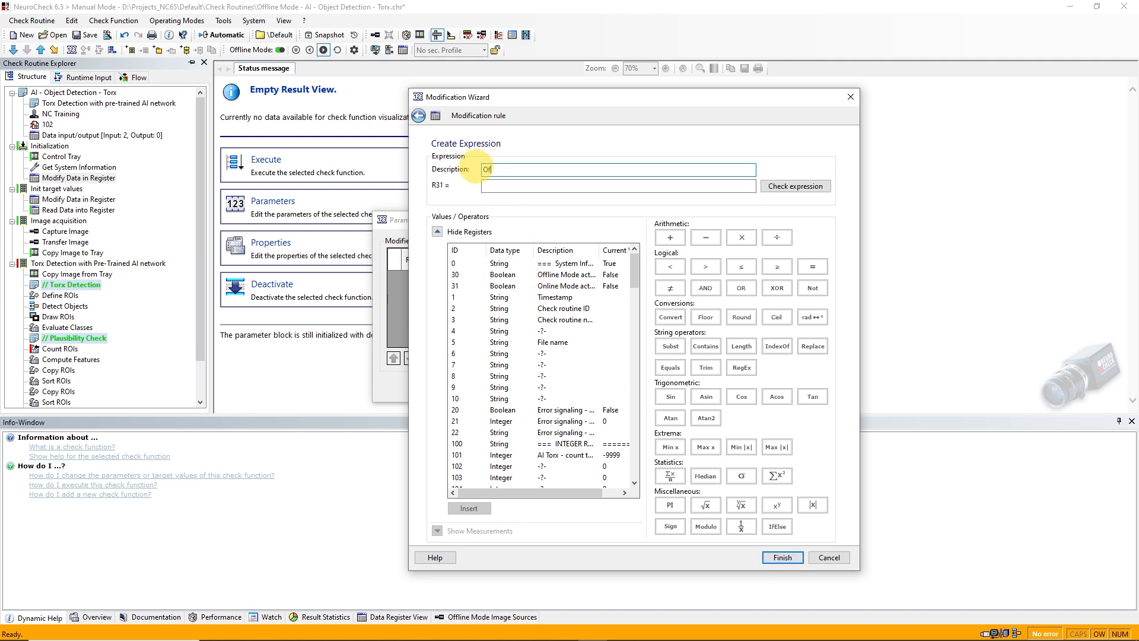
pyautogui.write('fline Mode inactive')
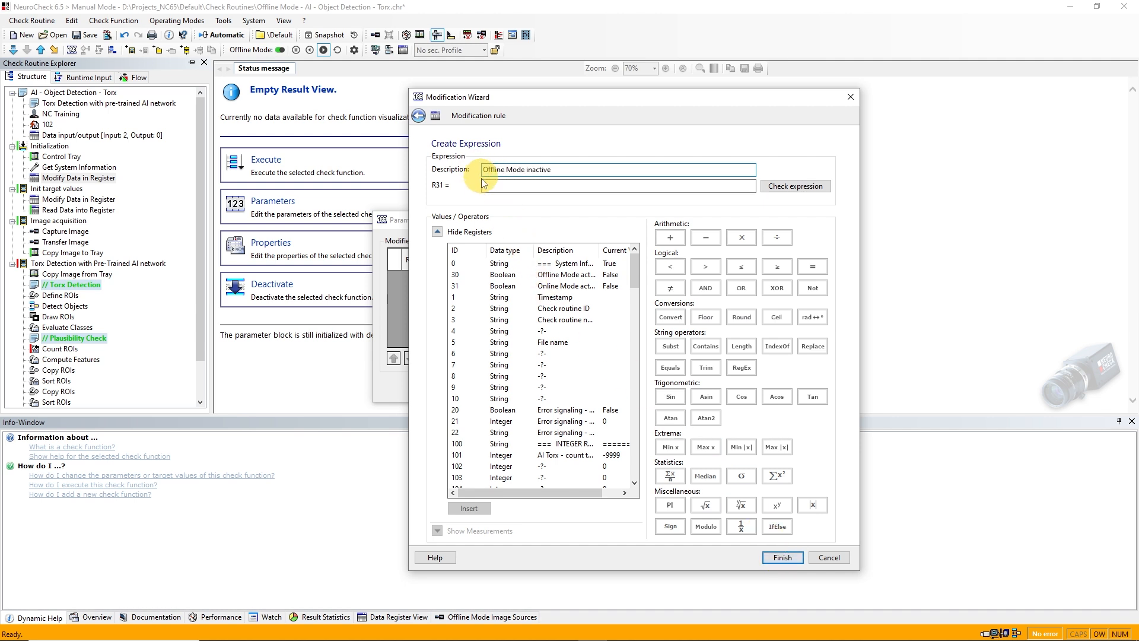
# Define the rule's expression for R31 as Not( R30 ), check the expression, and accept the rule and parameters
pyautogui.click(485, 184)
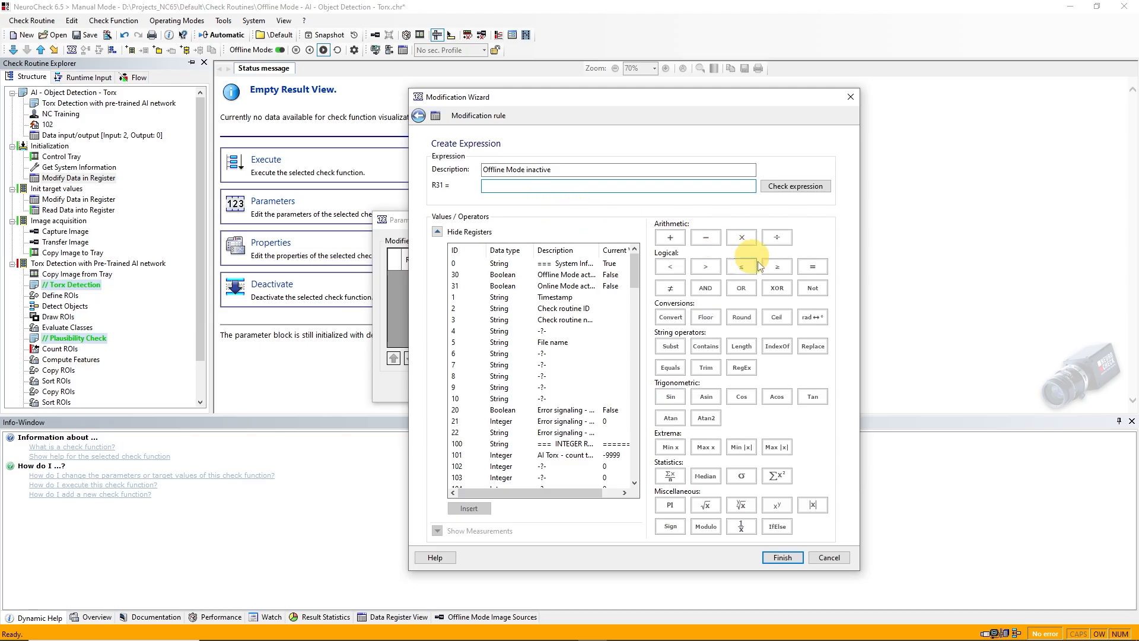
pyautogui.click(812, 288)
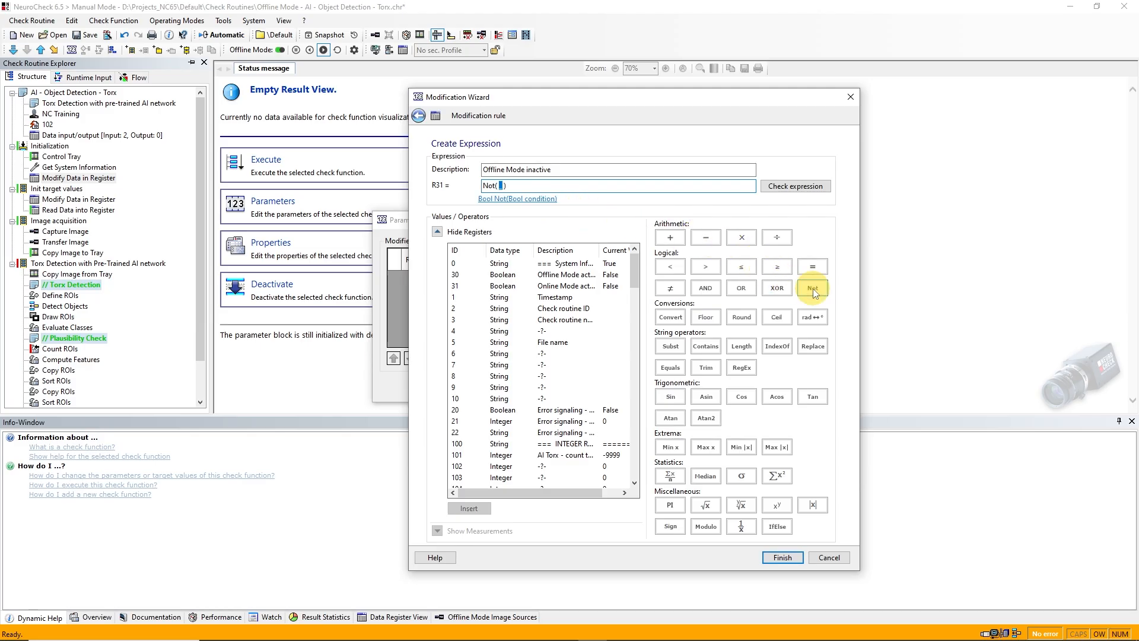
pyautogui.click(541, 275)
pyautogui.doubleClick(541, 275)
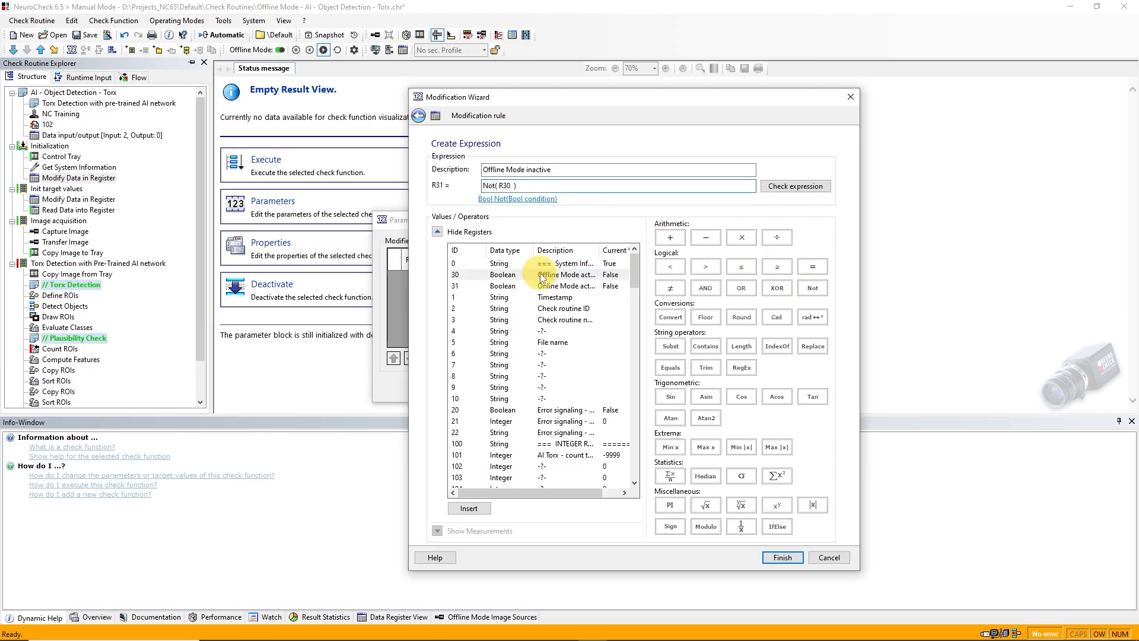
pyautogui.click(792, 187)
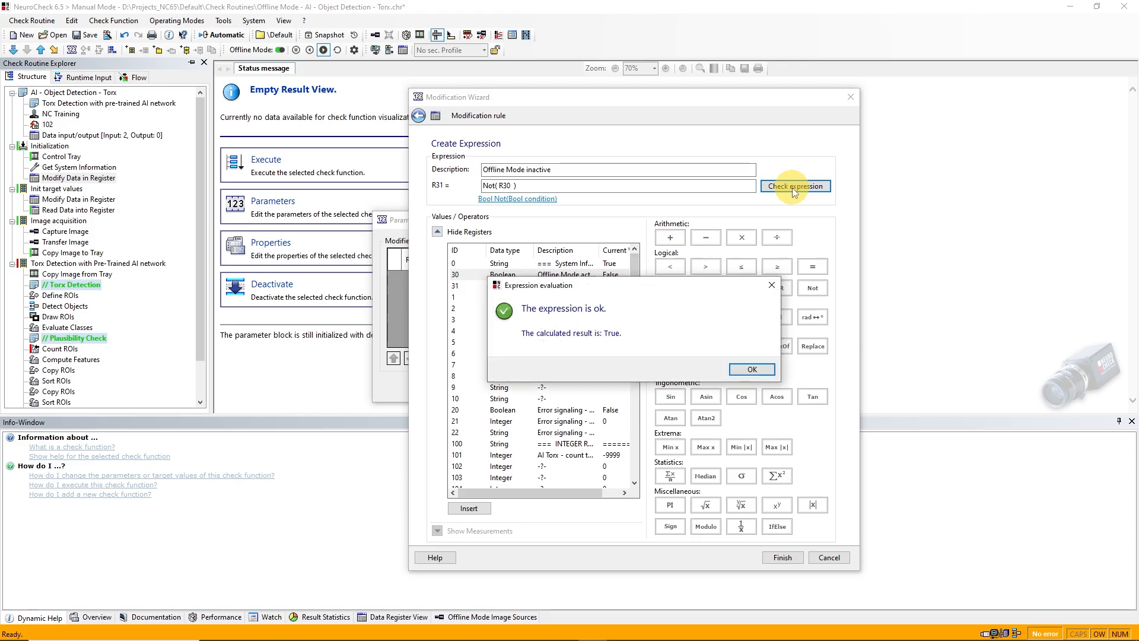
pyautogui.click(763, 368)
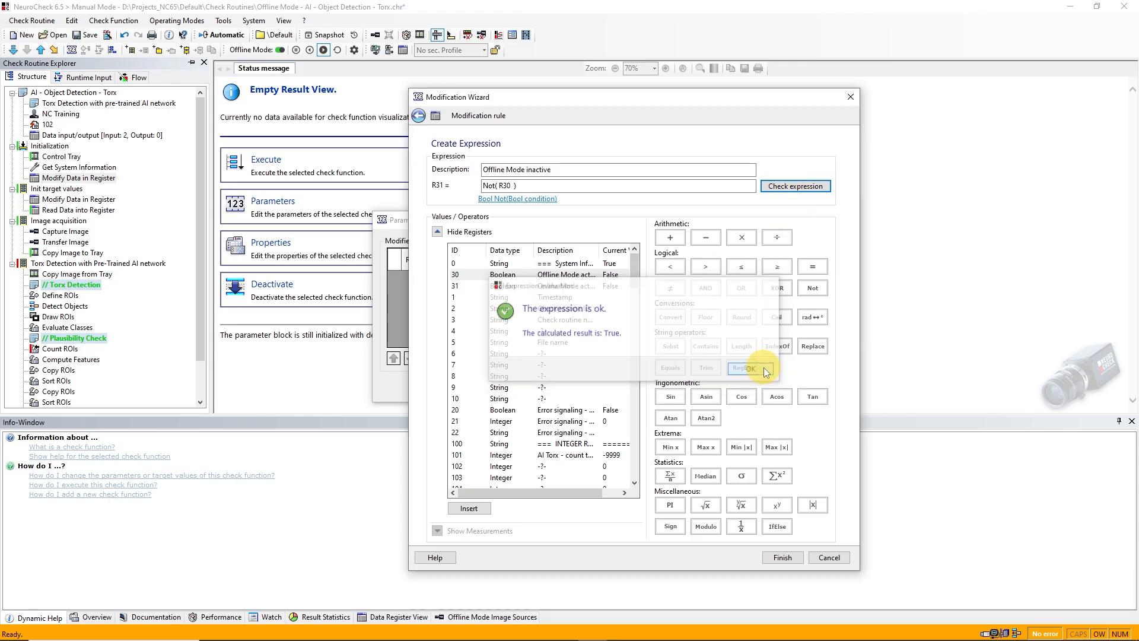
pyautogui.click(782, 559)
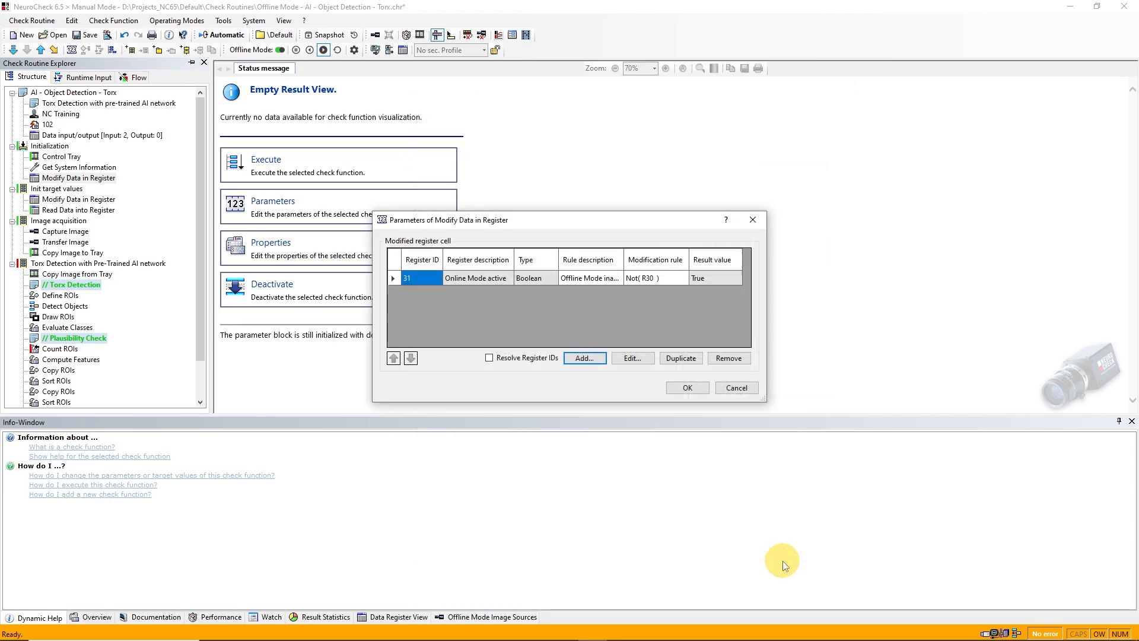
pyautogui.click(689, 390)
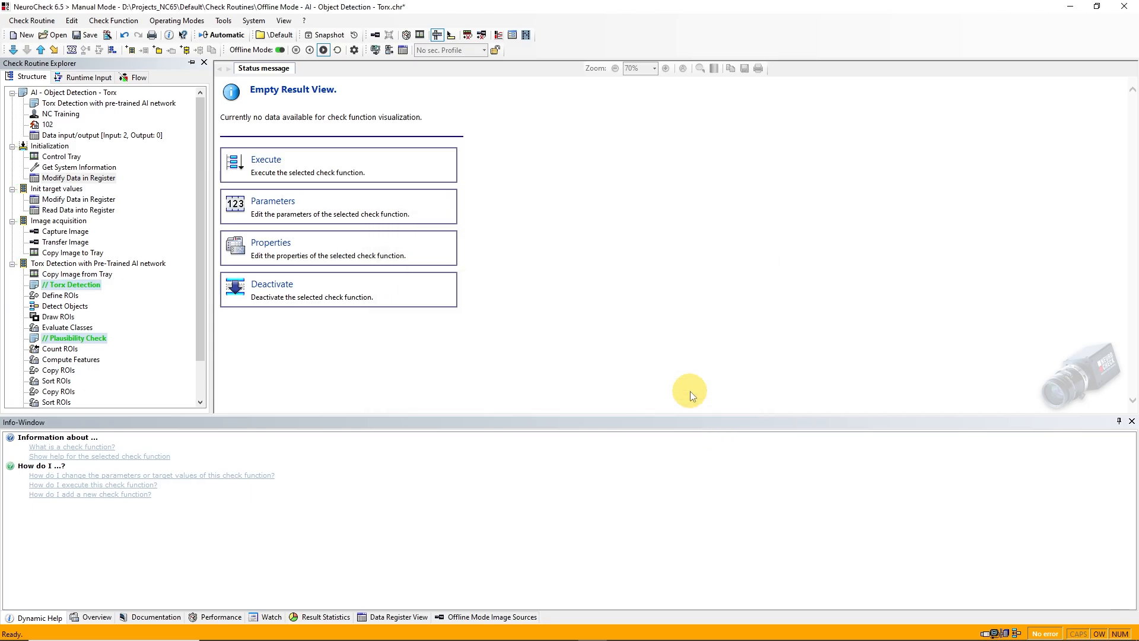
# Bind the Activate Check property of Init target values to register cell 31, Online Mode active, as a data input
pyautogui.click(52, 189)
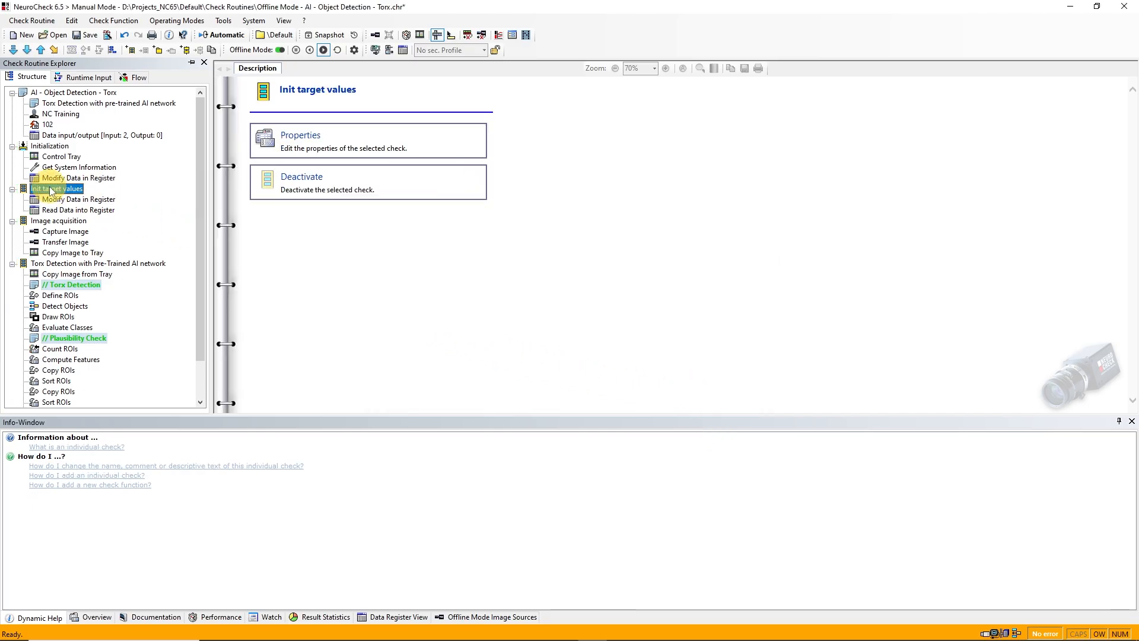
pyautogui.rightClick(52, 190)
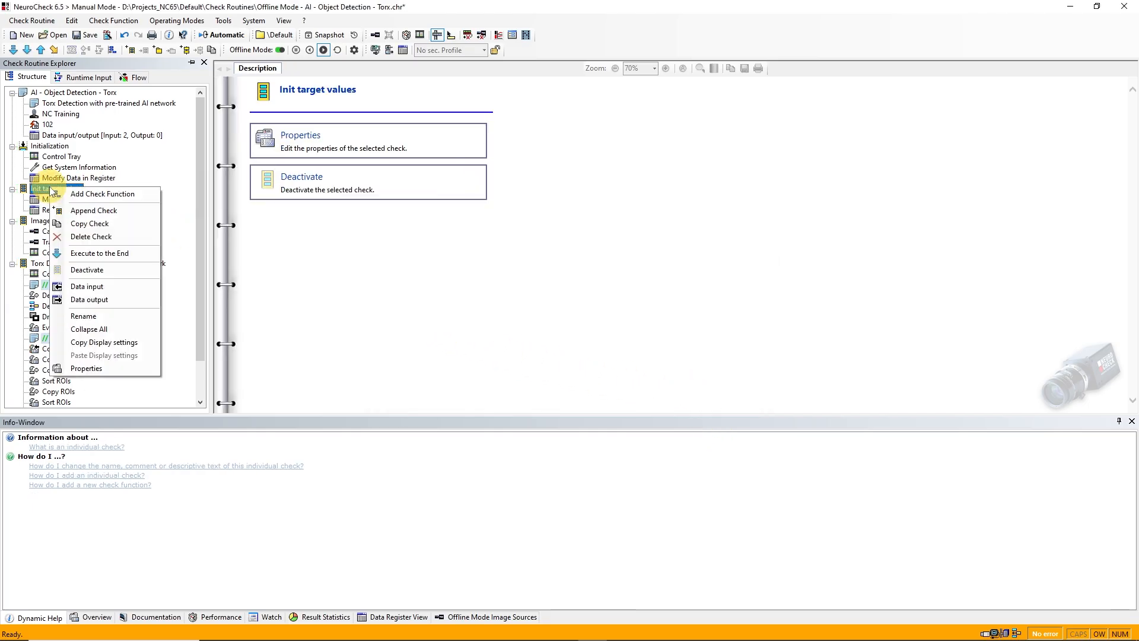
pyautogui.click(88, 288)
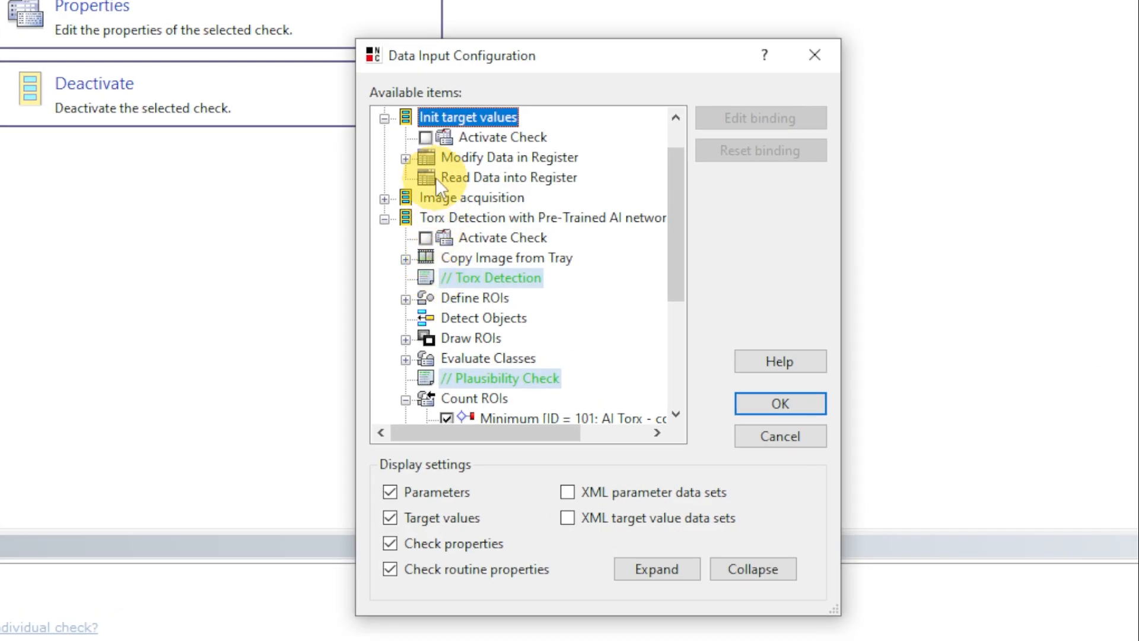
pyautogui.doubleClick(433, 135)
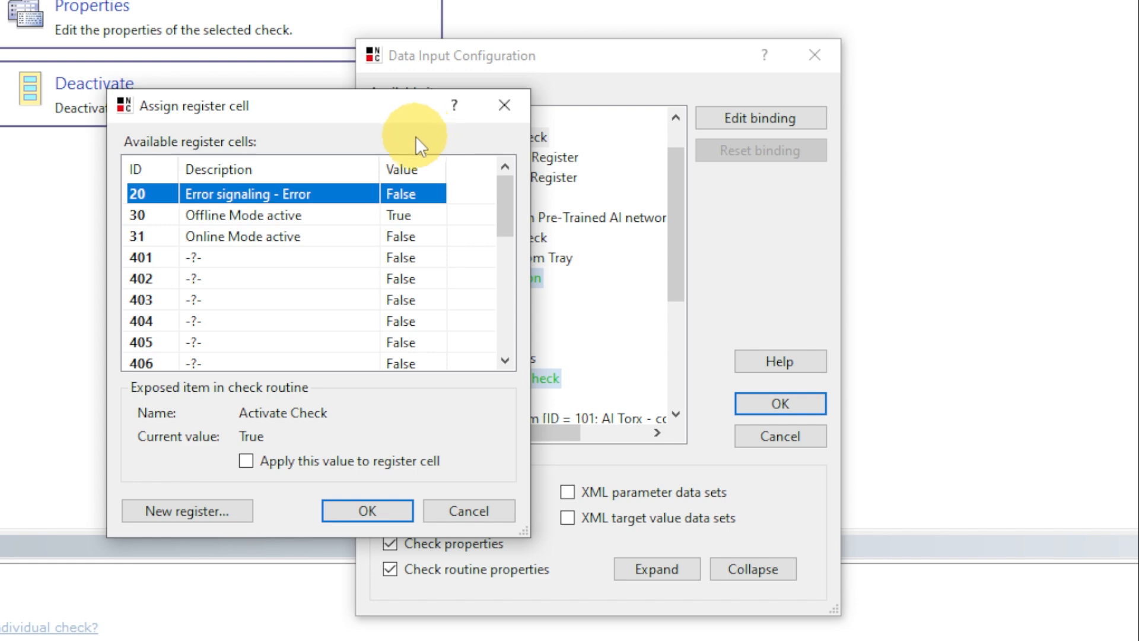
pyautogui.click(259, 239)
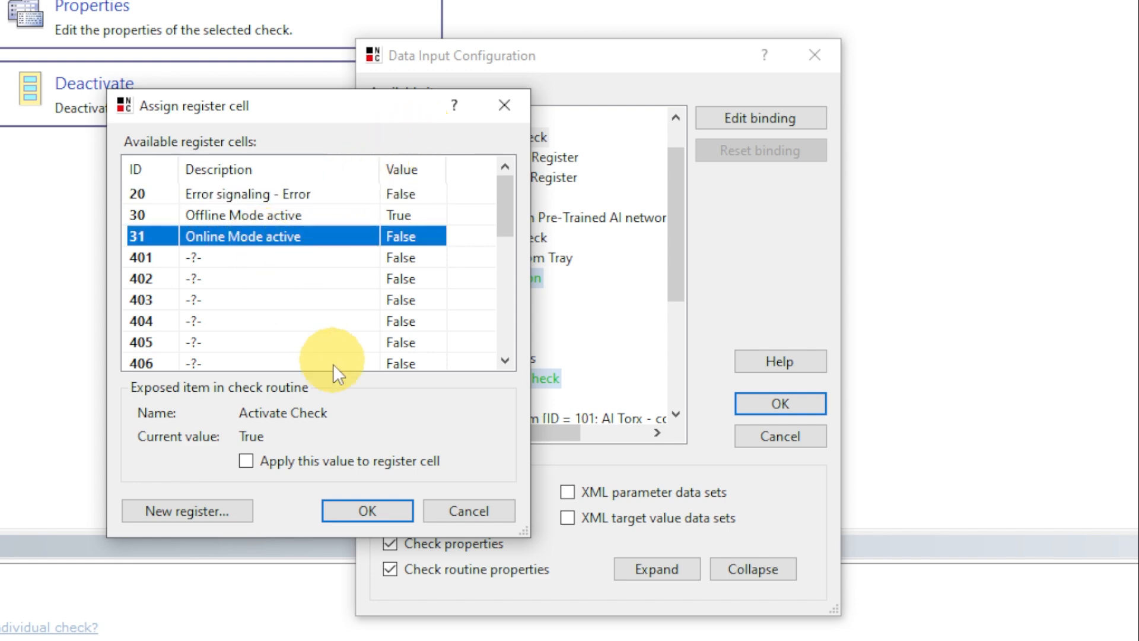
pyautogui.click(362, 503)
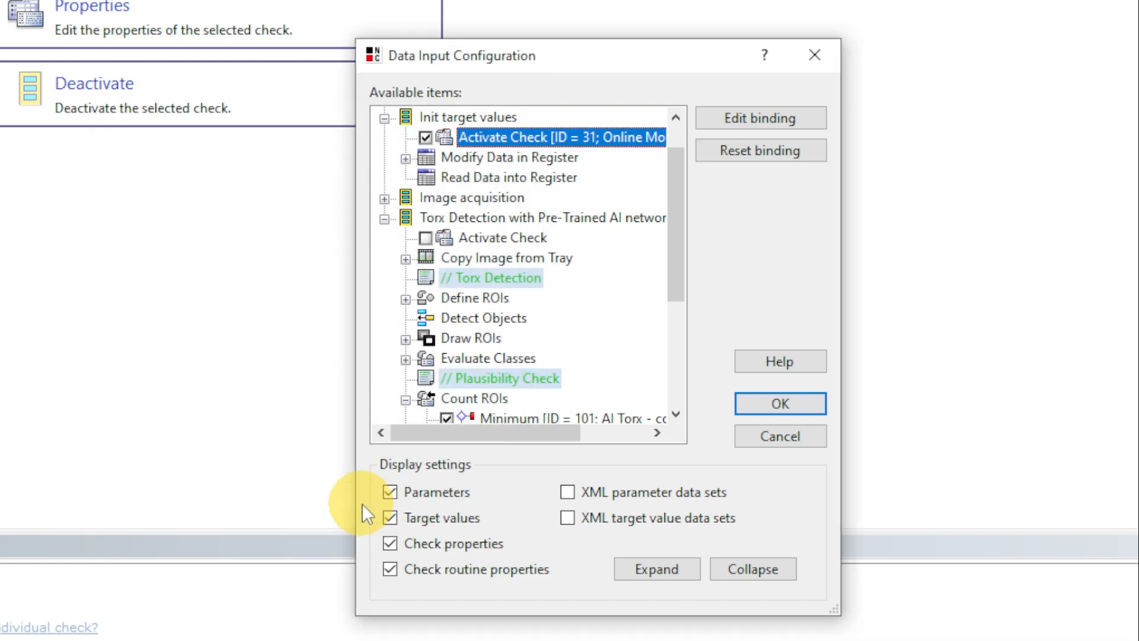
pyautogui.click(763, 404)
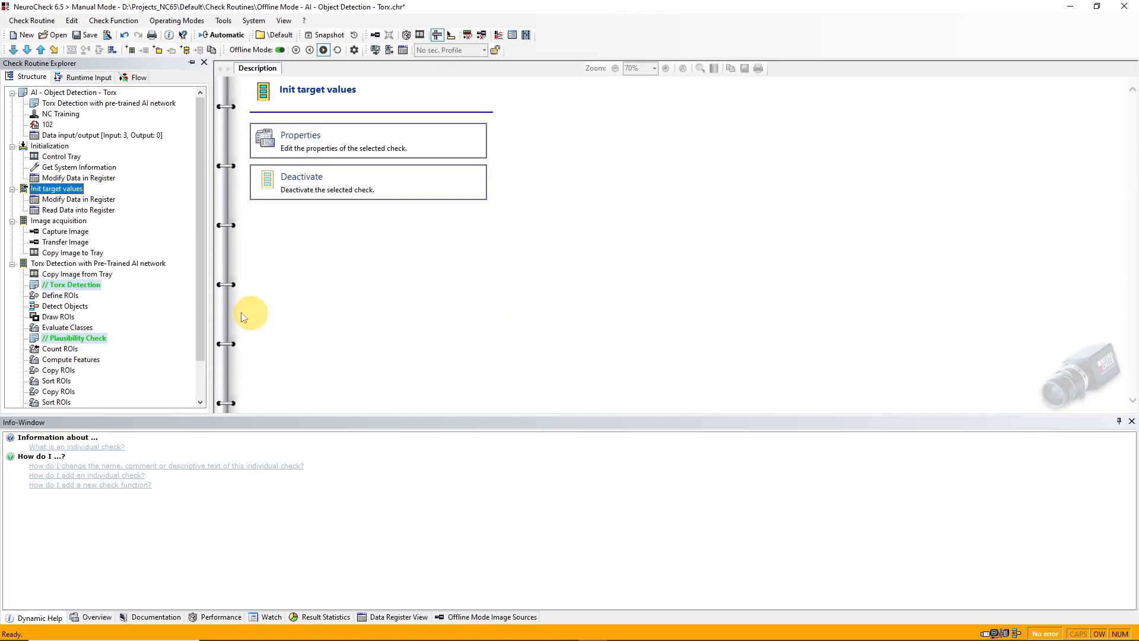
# Execute the check routine up to the Check Allowances function at its end
pyautogui.moveTo(200, 305); pyautogui.dragTo(200, 344)
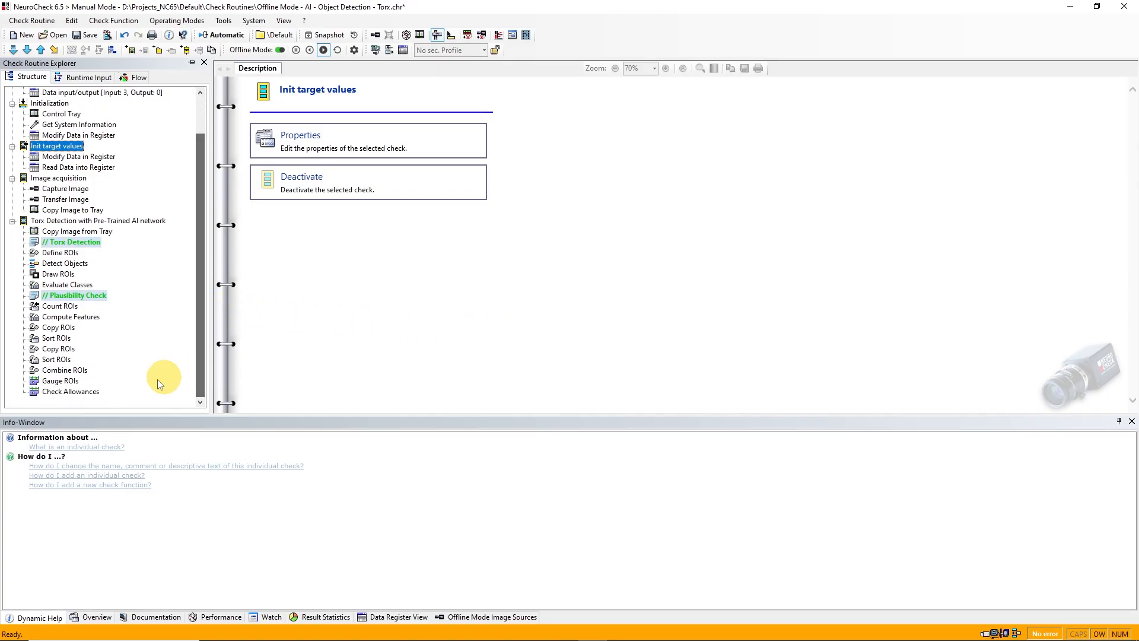
pyautogui.click(71, 392)
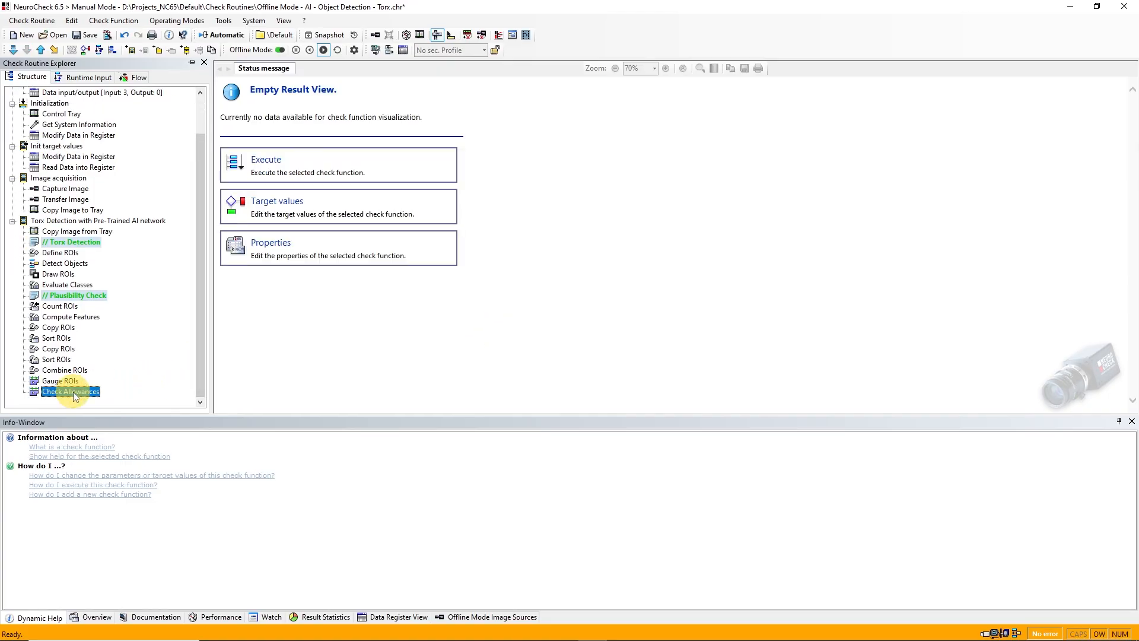
pyautogui.click(54, 50)
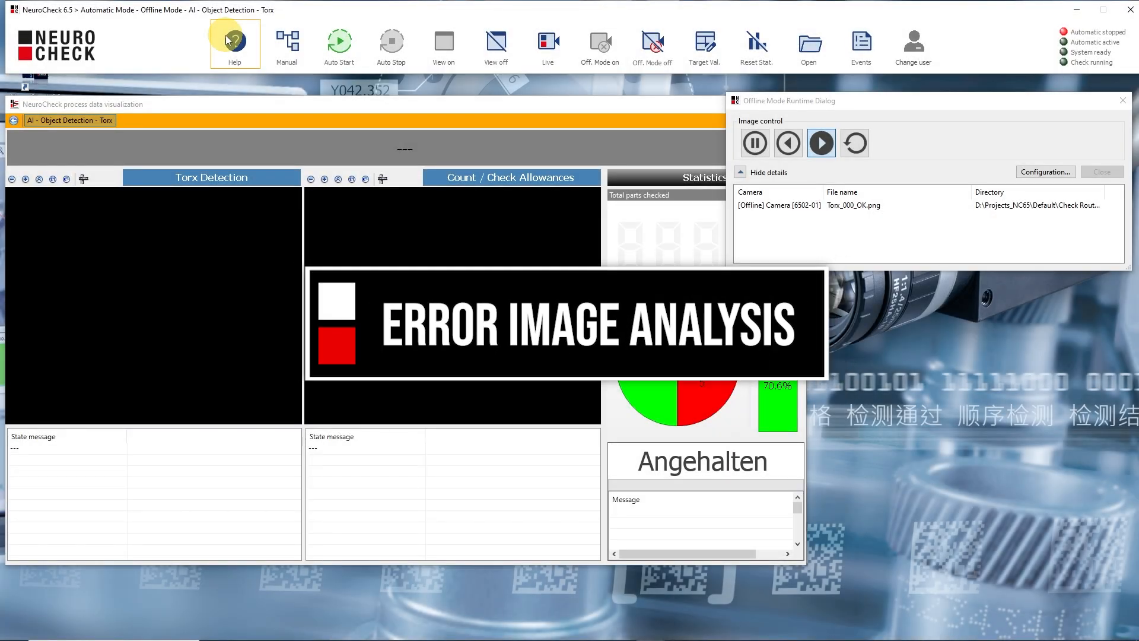
# Switch offline mode off and back on in automatic mode
pyautogui.click(652, 48)
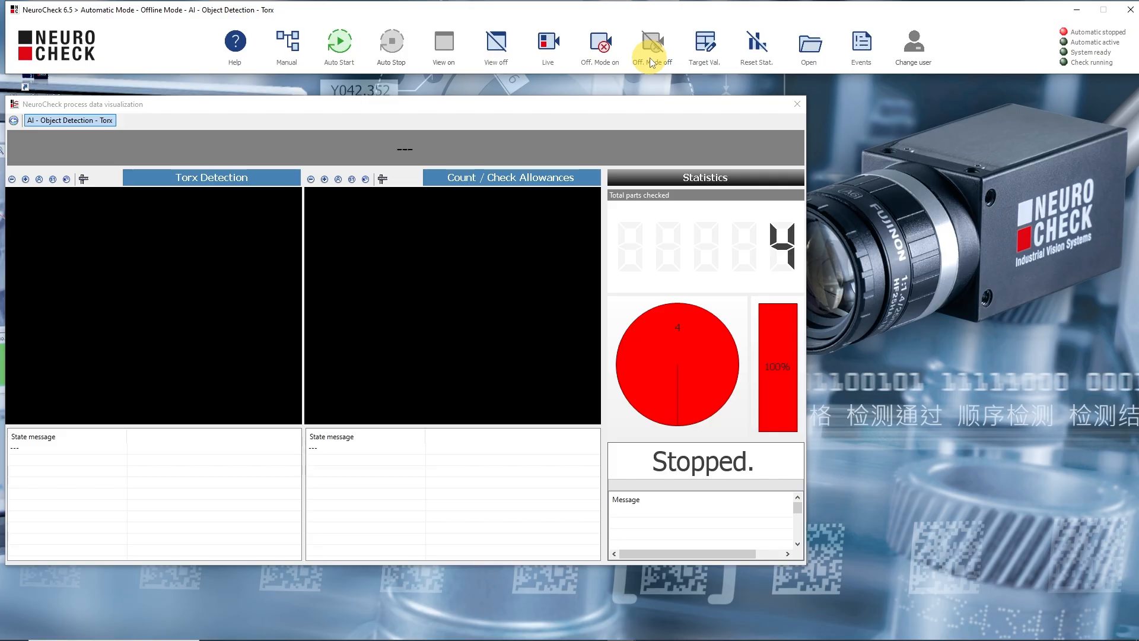
pyautogui.click(602, 49)
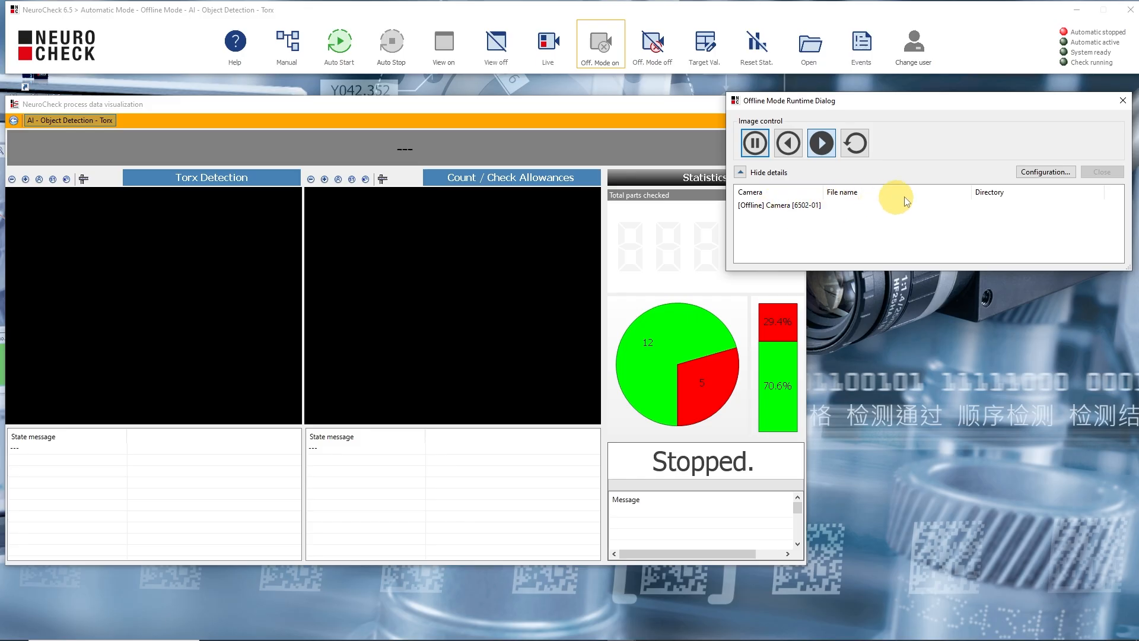
# Set the file filter for the offline camera's fixed image directory to *_NOK* in the offline mode configuration
pyautogui.click(1043, 175)
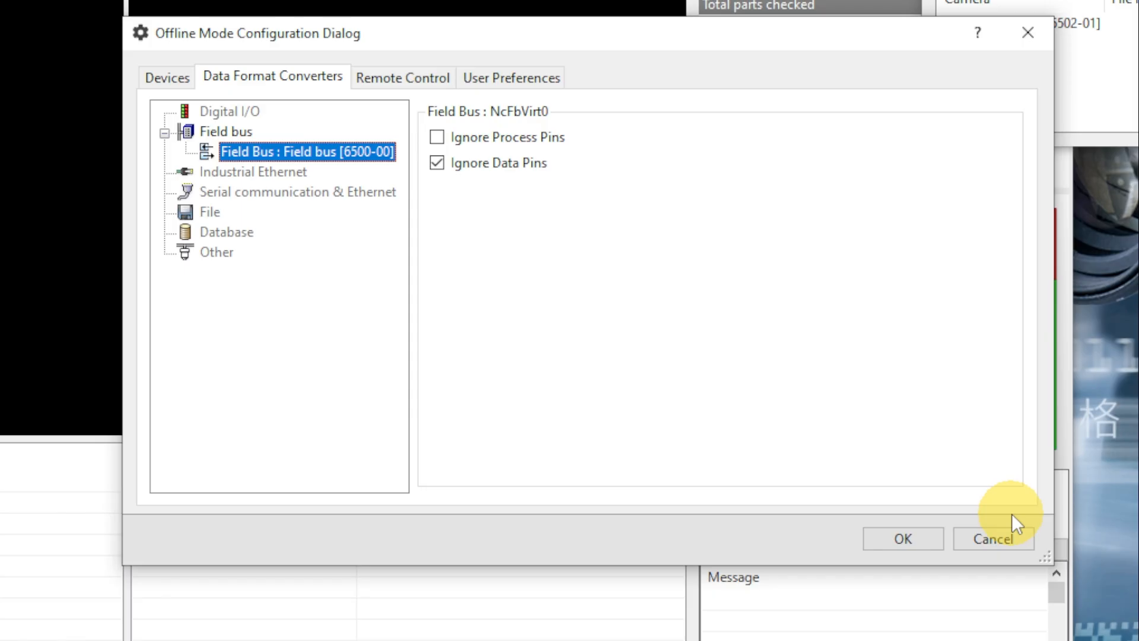
pyautogui.click(181, 78)
pyautogui.click(254, 133)
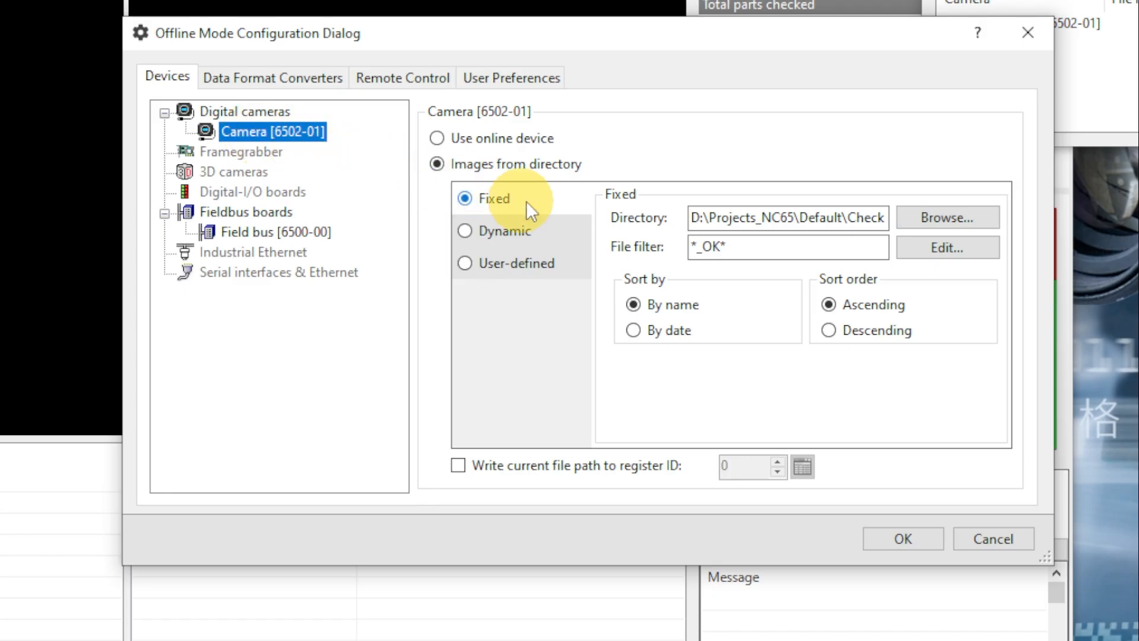
pyautogui.click(920, 246)
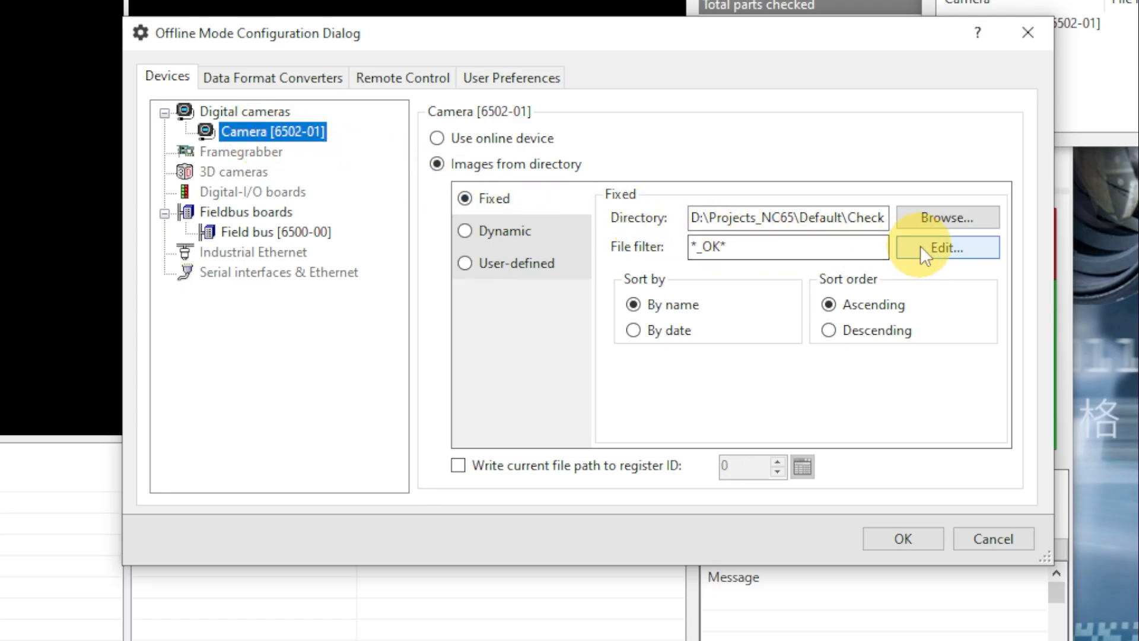
pyautogui.click(198, 197)
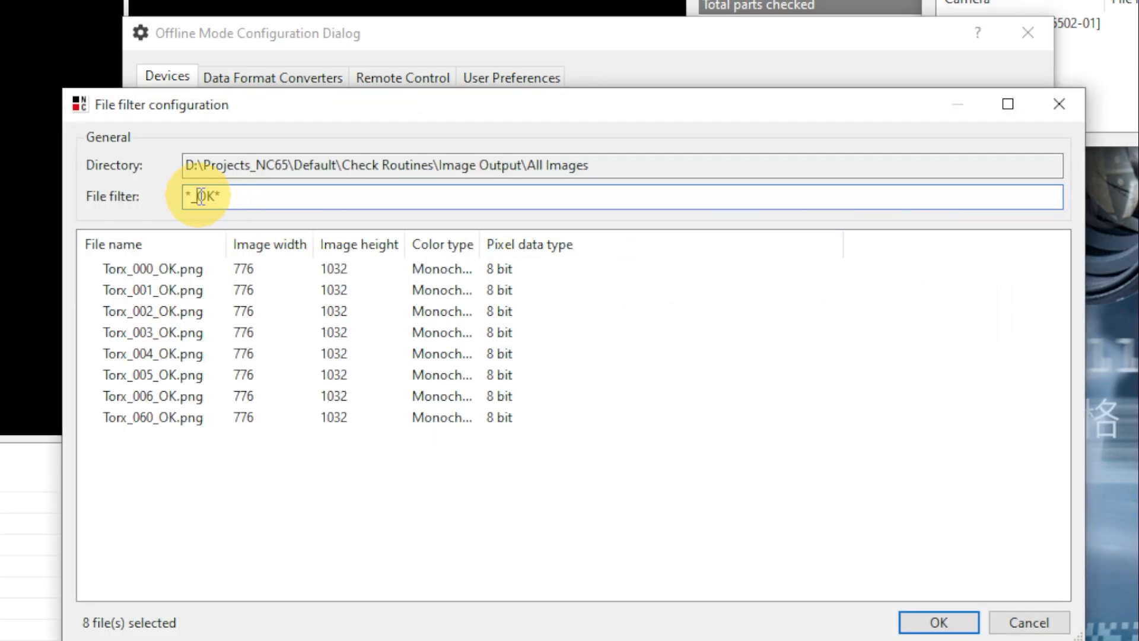
pyautogui.write('N')
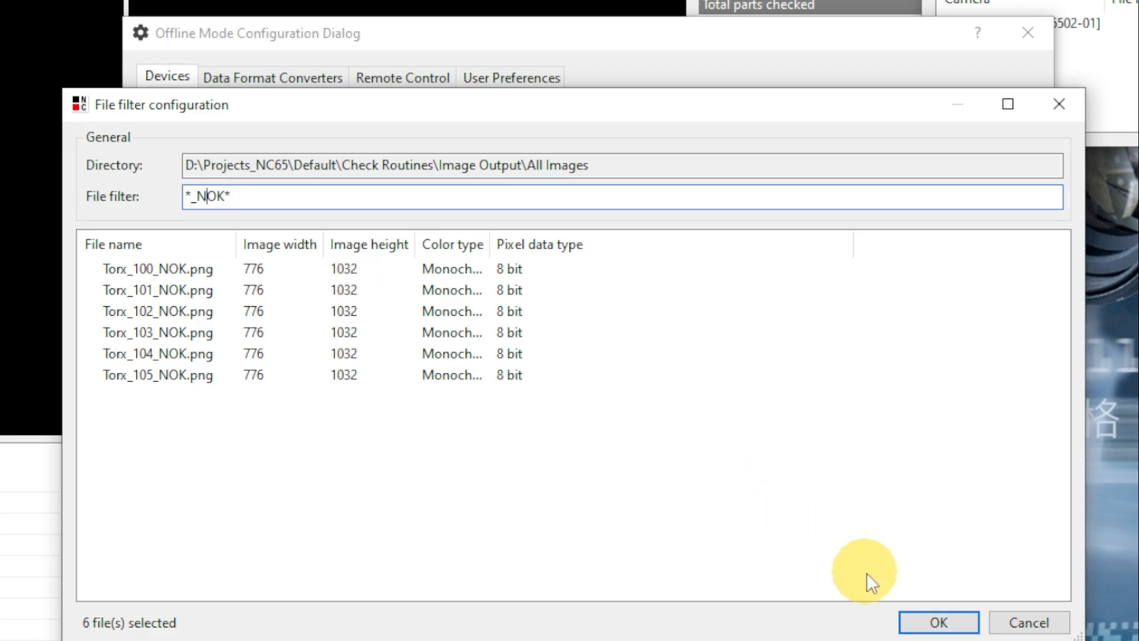
pyautogui.click(932, 621)
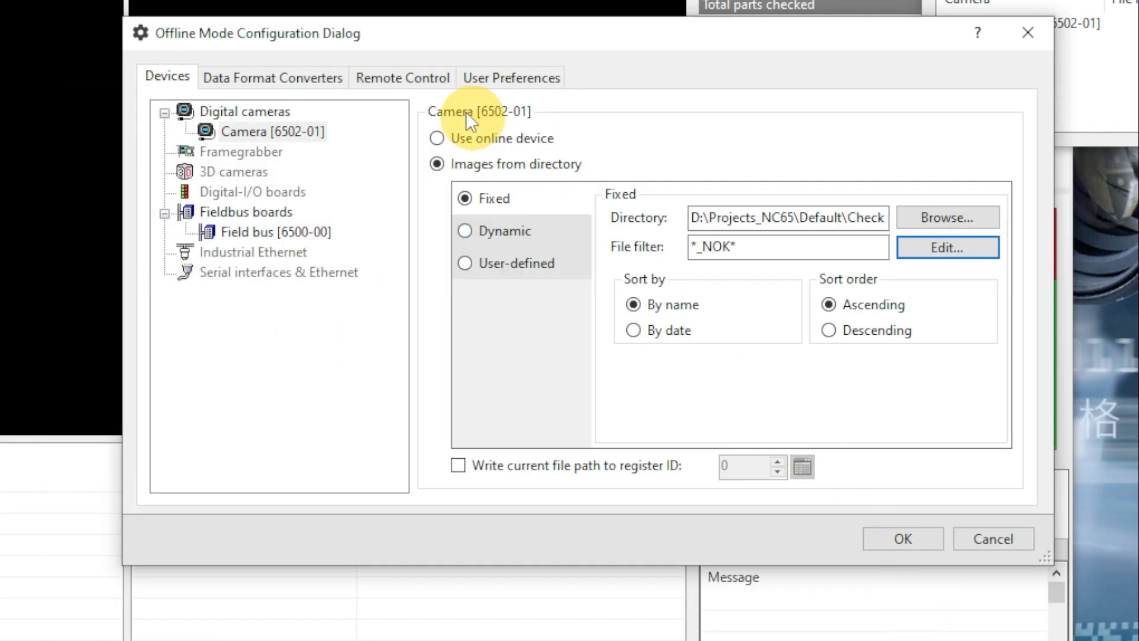
# Enable the offline start signal for the check routine with manual keyboard triggering as its source, and accept the offline mode configuration
pyautogui.click(417, 80)
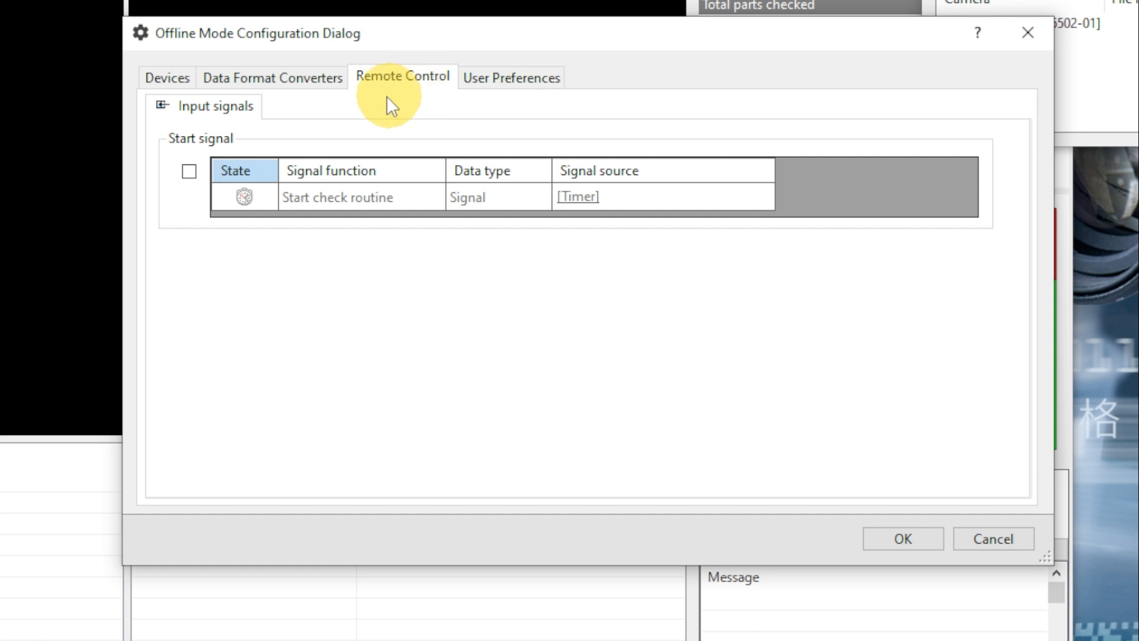
pyautogui.click(190, 171)
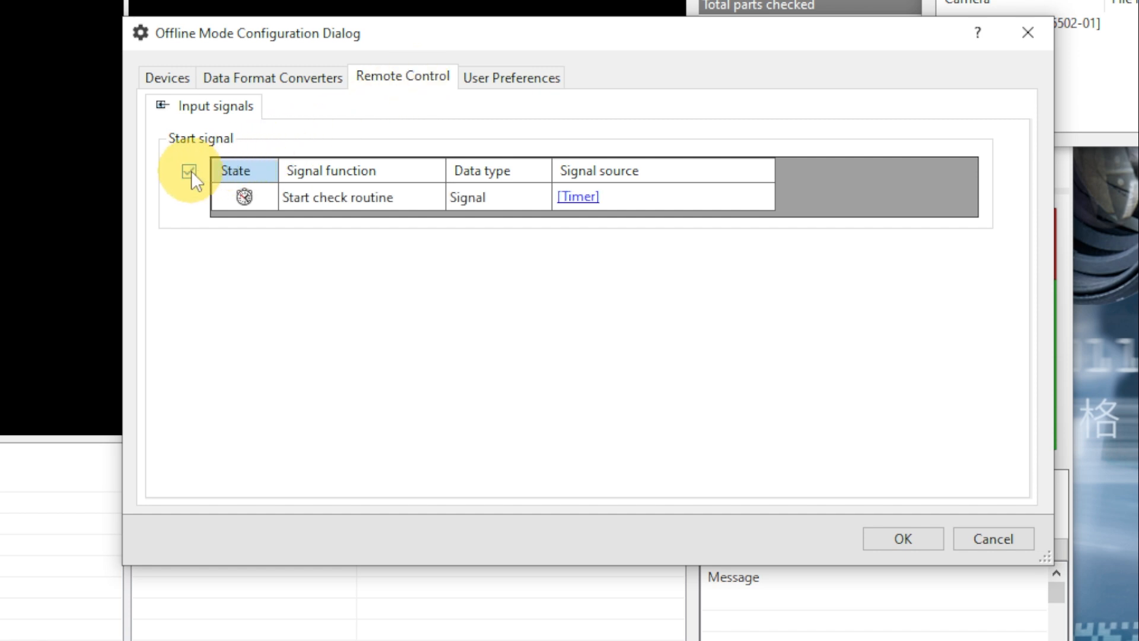
pyautogui.click(572, 199)
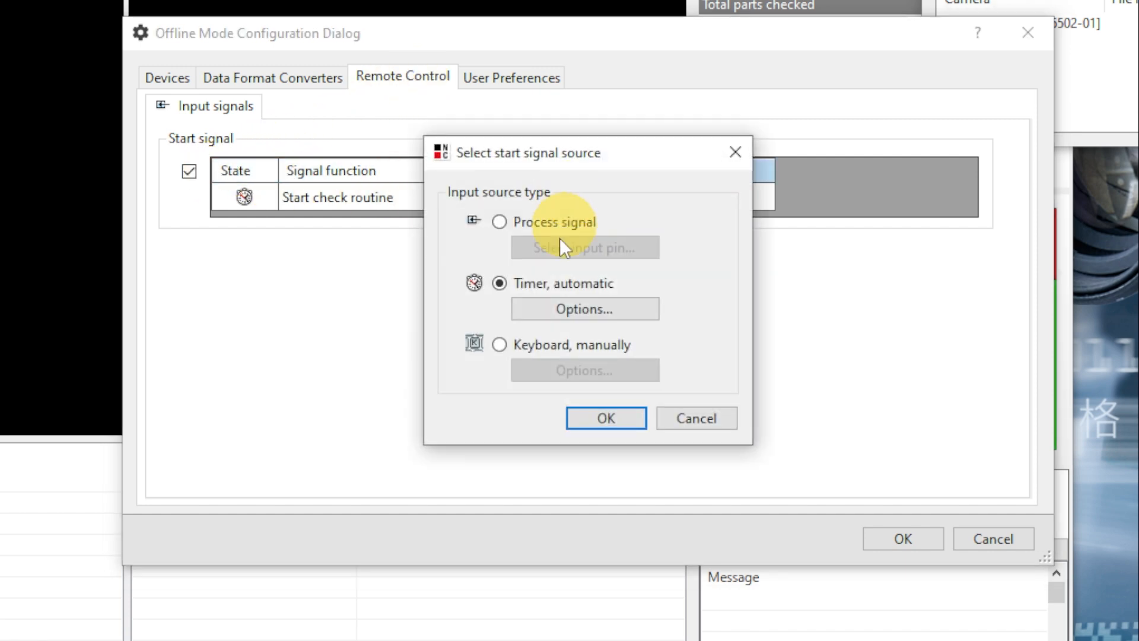
pyautogui.click(509, 350)
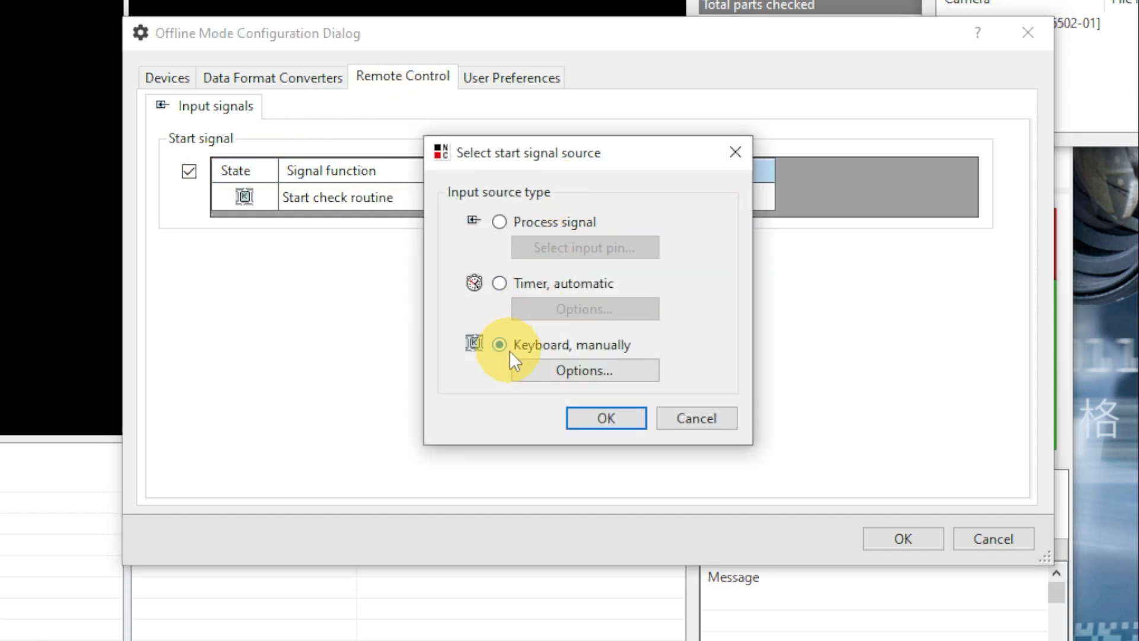
pyautogui.click(584, 411)
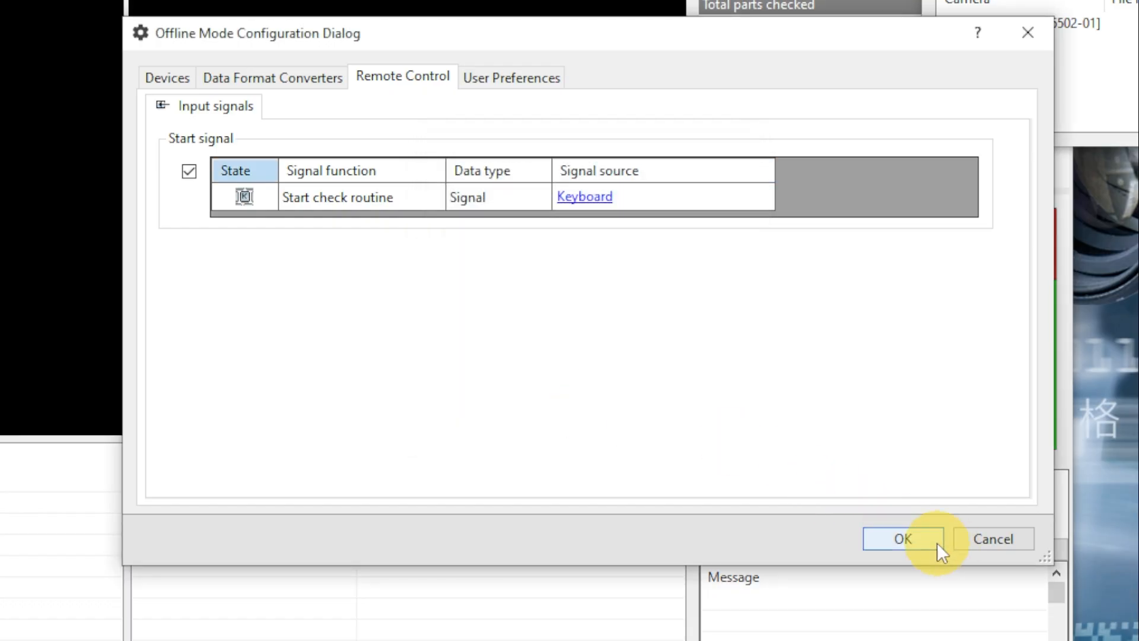
pyautogui.click(930, 541)
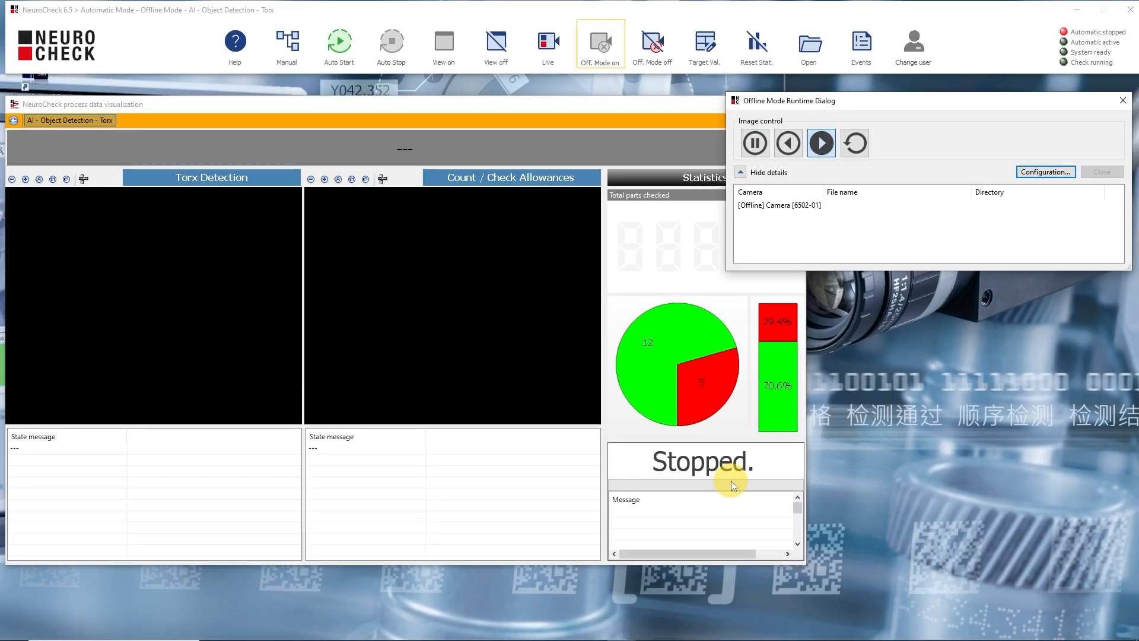
# Start automatic operation and control the stored-image sequence by running it backward, pausing it on one image, and resetting it
pyautogui.click(343, 51)
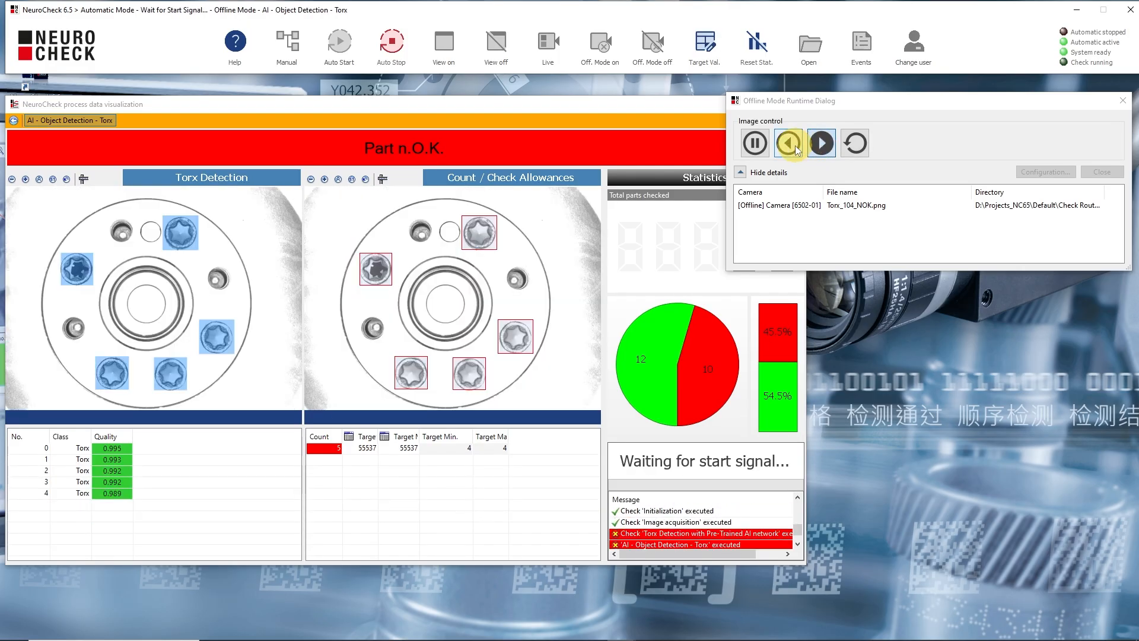
pyautogui.click(795, 145)
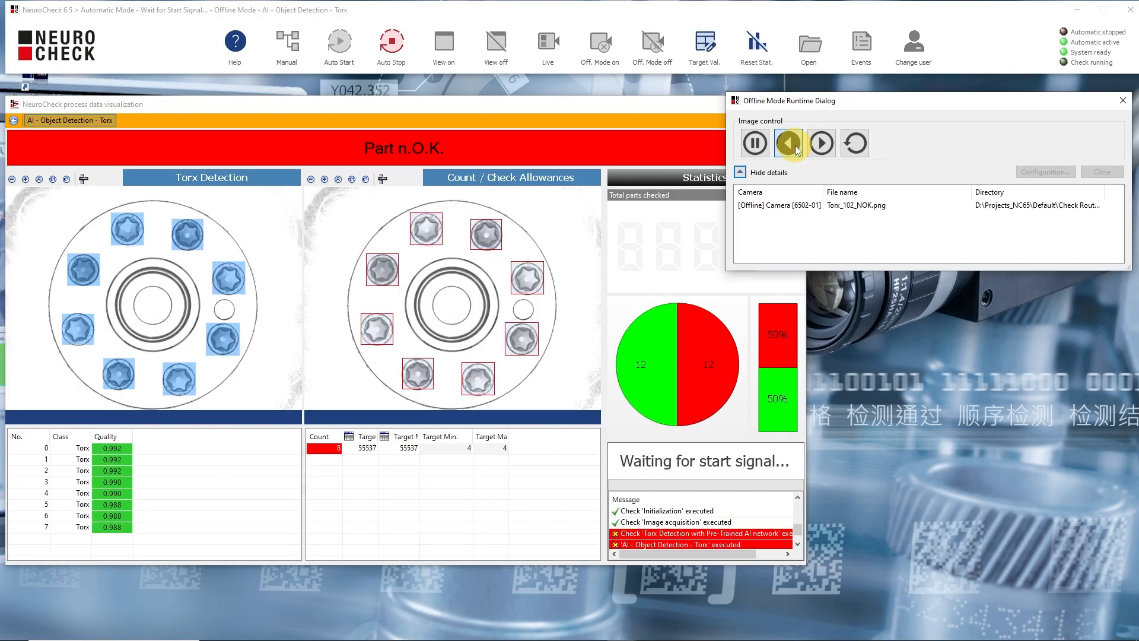
pyautogui.click(767, 147)
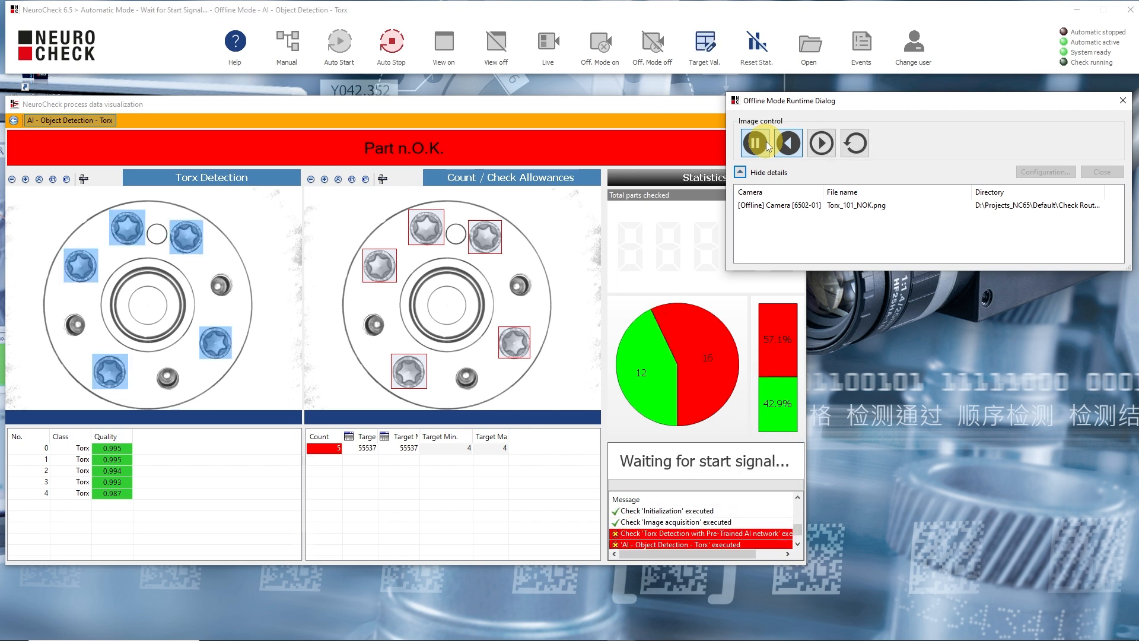
pyautogui.click(853, 149)
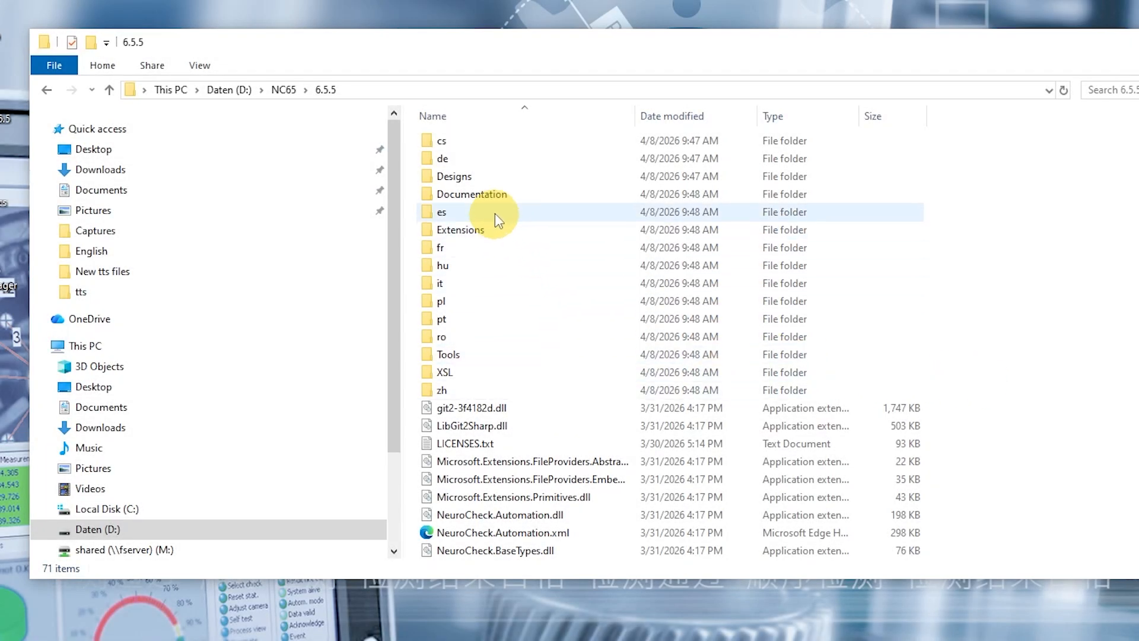
# In File Explorer, open the English whitepaper Offline Mode.pdf from the Documentation folder of the 6.5.5 installation
pyautogui.doubleClick(489, 195)
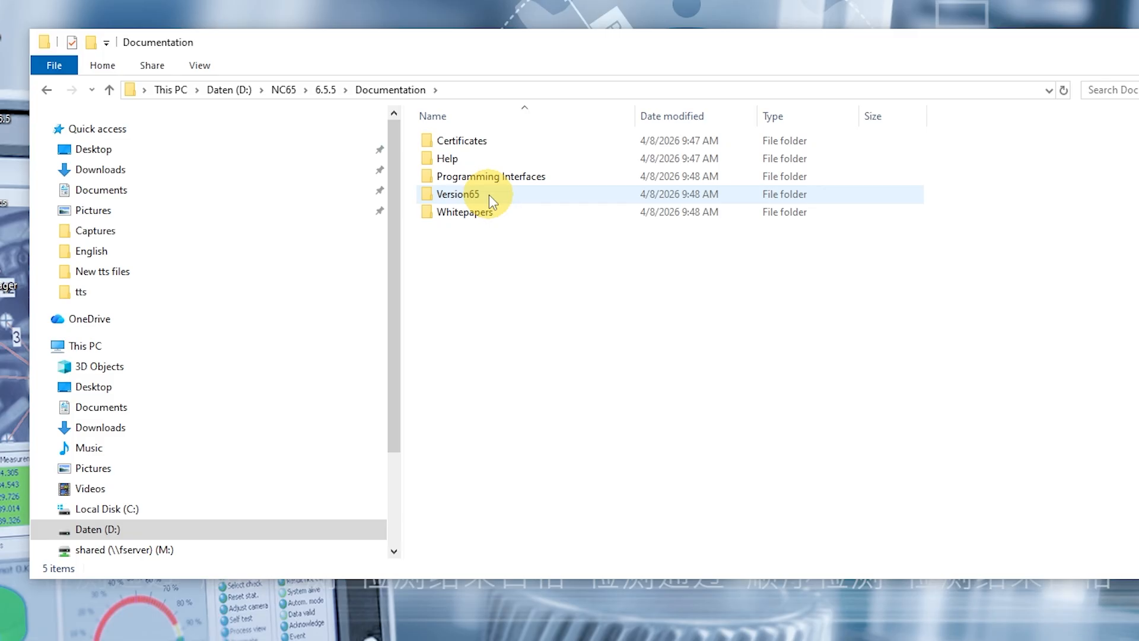
pyautogui.doubleClick(489, 216)
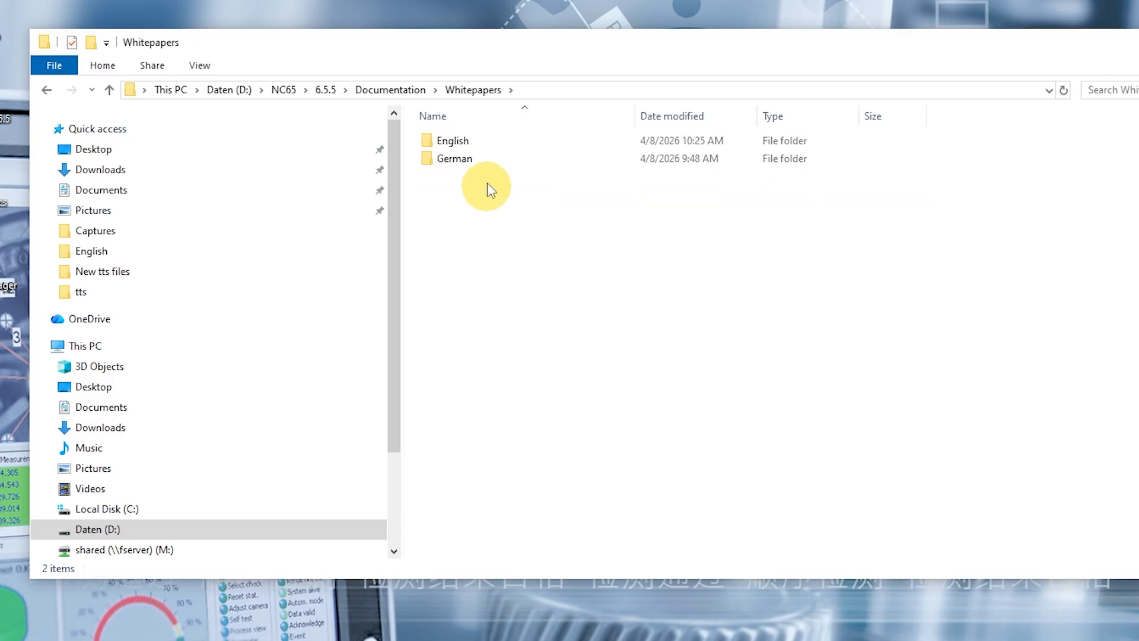
pyautogui.doubleClick(477, 145)
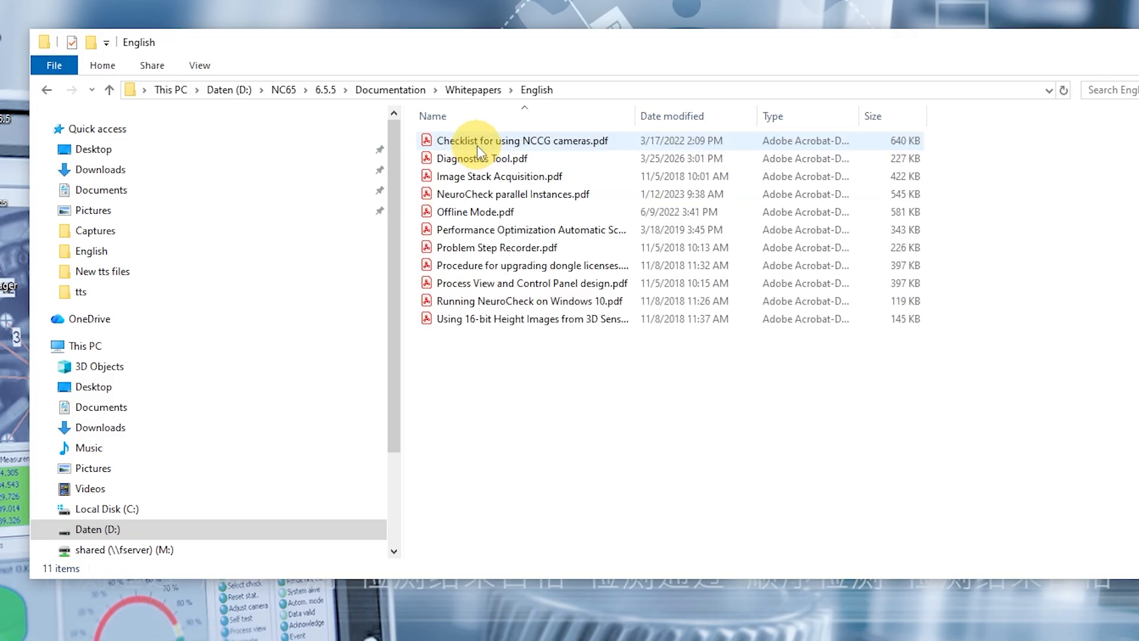
pyautogui.doubleClick(482, 211)
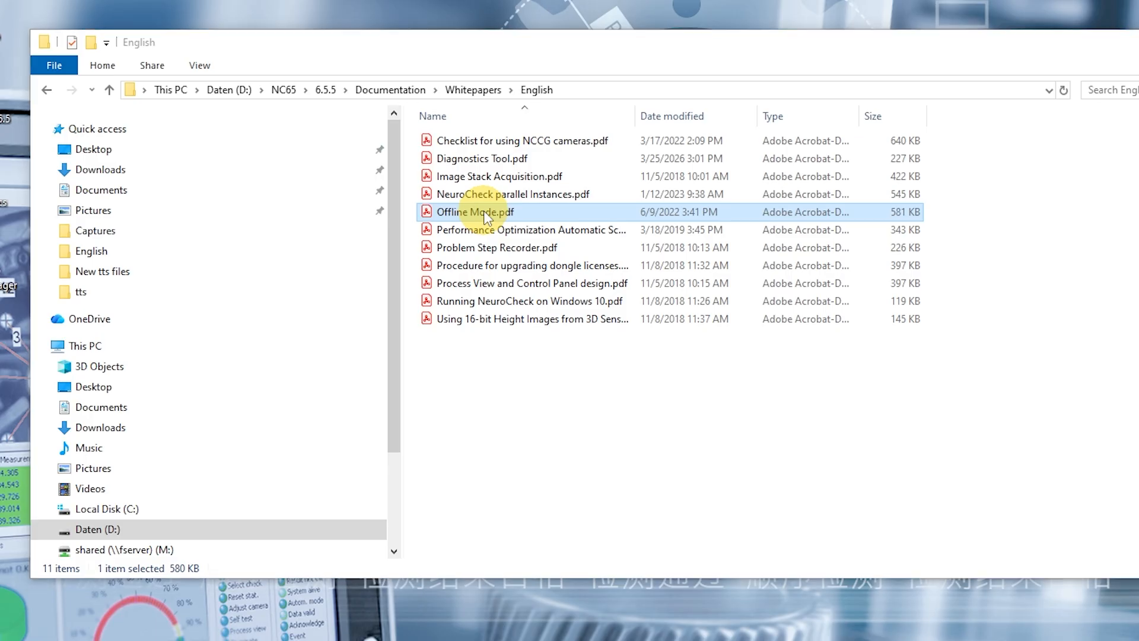